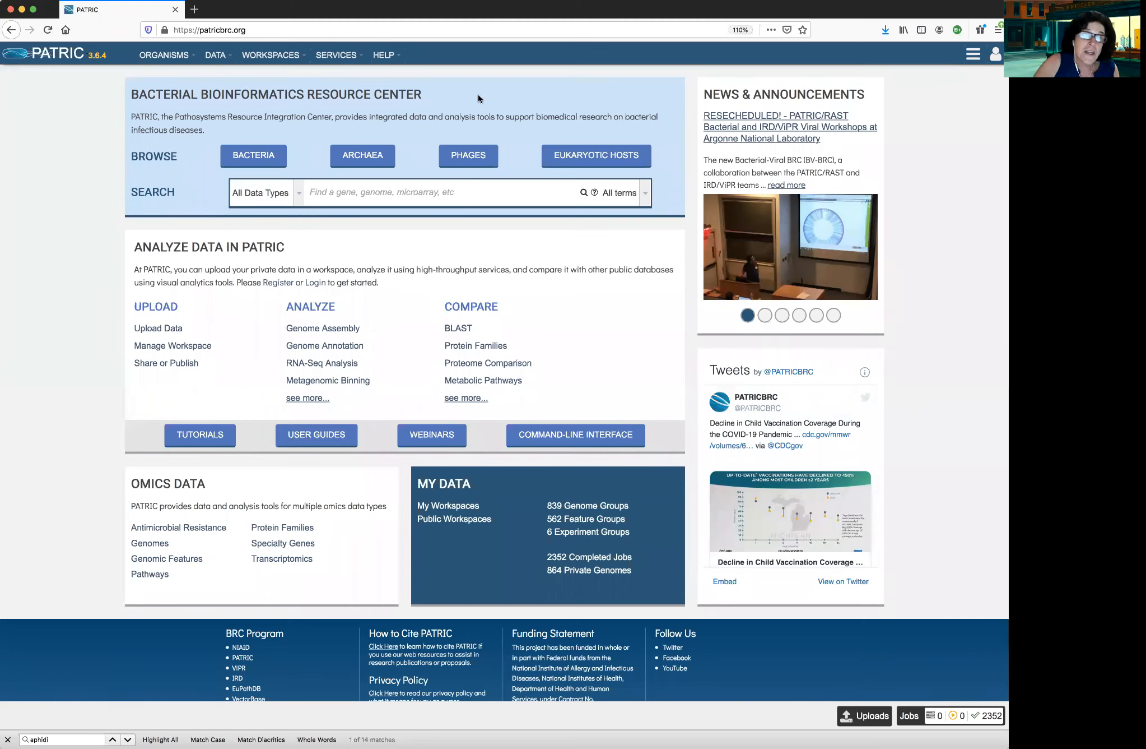
Open the Phylogenetic Tree building service
{"action": "left_click", "coordinate": [359, 57]}
{"action": "left_click", "coordinate": [474, 153]}
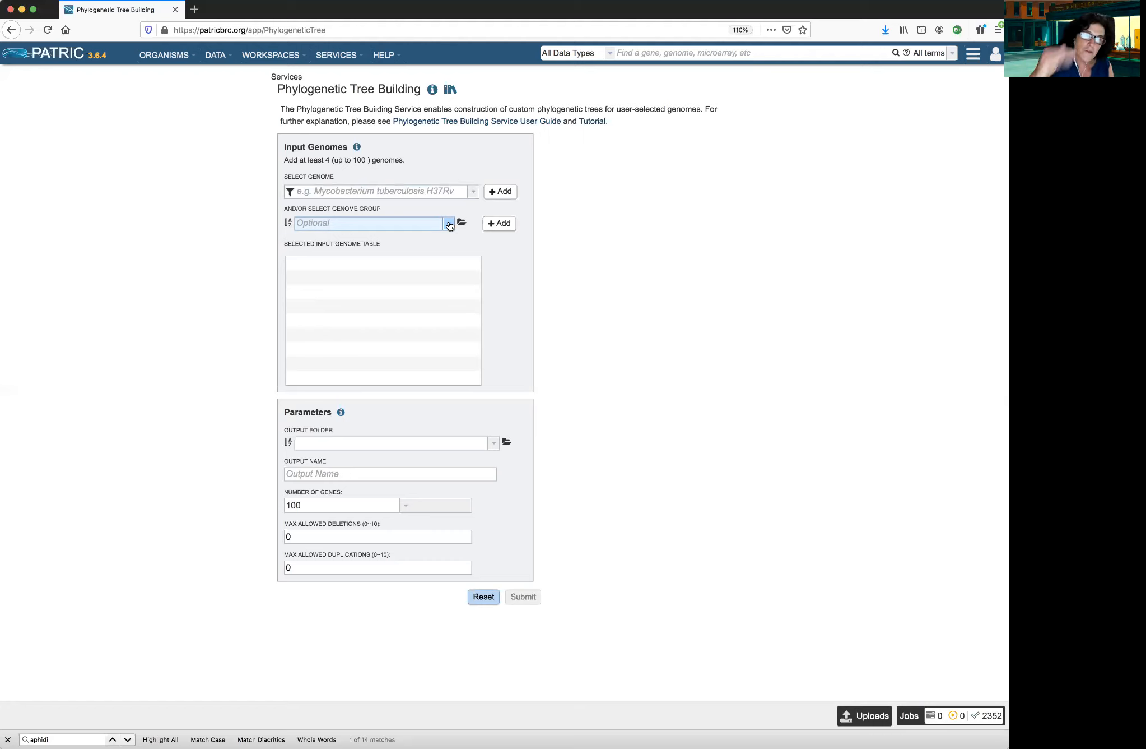
{"action": "left_click", "coordinate": [356, 223]}
{"action": "type", "text": "Brucella suis group"}
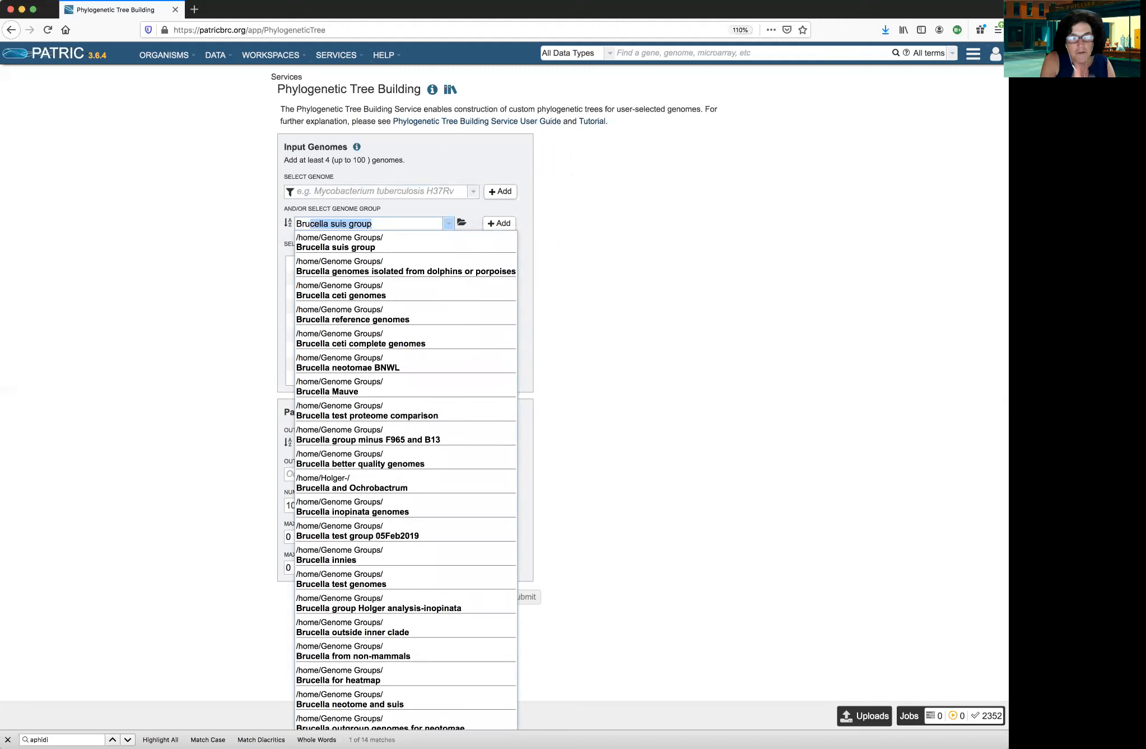
{"action": "left_click", "coordinate": [378, 222]}
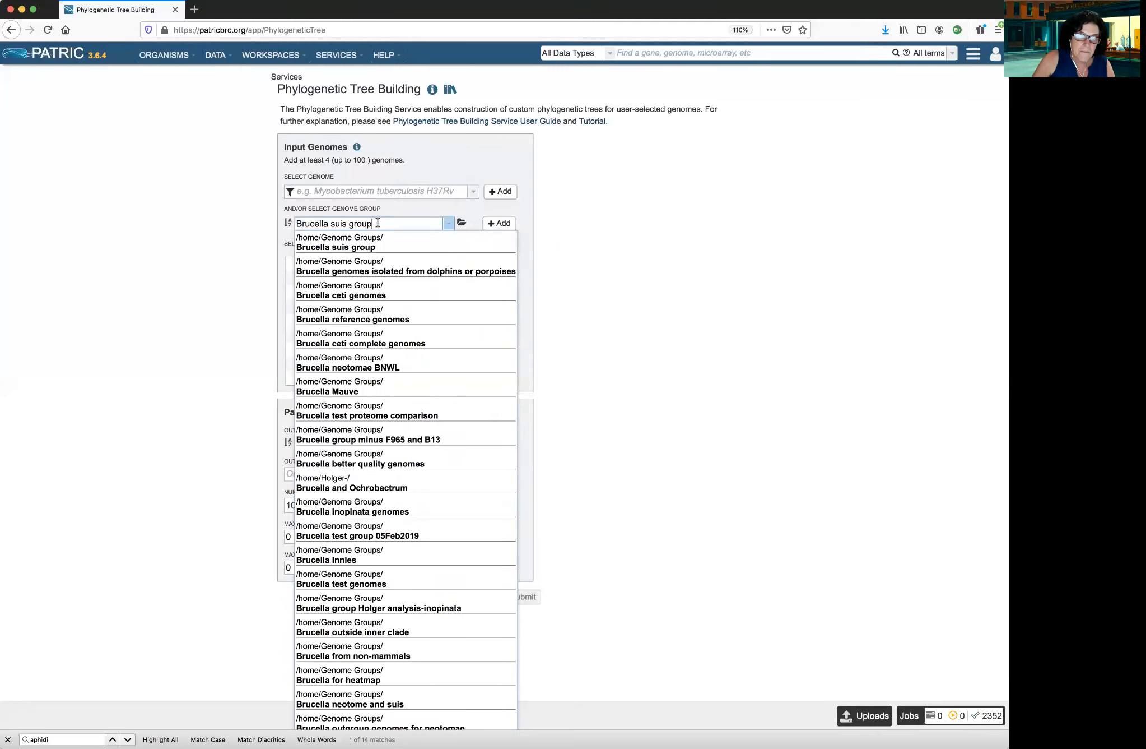
{"action": "key", "text": "BackSpace"}
{"action": "key", "text": "BackSpace"}
{"action": "key", "text": "BackSpace"}
{"action": "key", "text": "BackSpace"}
{"action": "key", "text": "BackSpace"}
{"action": "key", "text": "BackSpace"}
{"action": "key", "text": "BackSpace"}
{"action": "key", "text": "BackSpace"}
{"action": "key", "text": "BackSpace"}
{"action": "key", "text": "BackSpace"}
{"action": "key", "text": "BackSpace"}
{"action": "key", "text": "BackSpace"}
{"action": "key", "text": "BackSpace"}
{"action": "key", "text": "BackSpace"}
{"action": "key", "text": "BackSpace"}
{"action": "key", "text": "BackSpace"}
{"action": "key", "text": "BackSpace"}
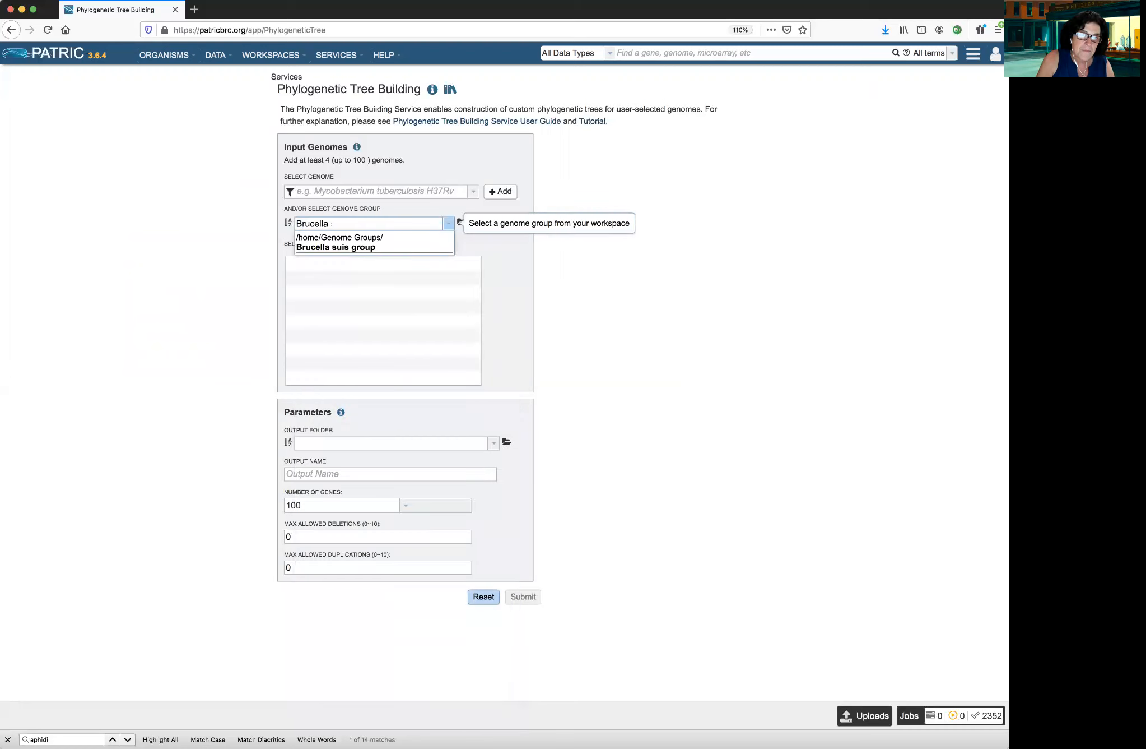
{"action": "key", "text": "BackSpace"}
{"action": "key", "text": "BackSpace"}
Add the genome groups Blochmannia May2020 and Wigglesworthia May2020 to the selected input genomes
{"action": "left_click", "coordinate": [450, 227]}
{"action": "left_click", "coordinate": [450, 226]}
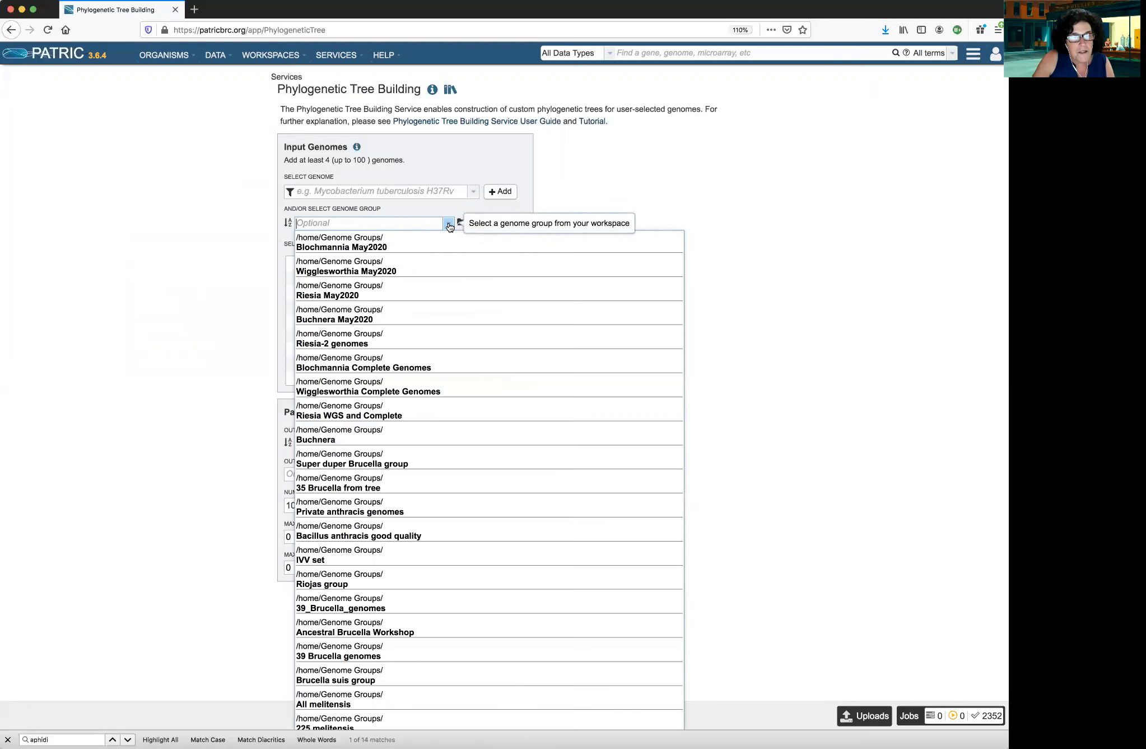
{"action": "left_click", "coordinate": [366, 247]}
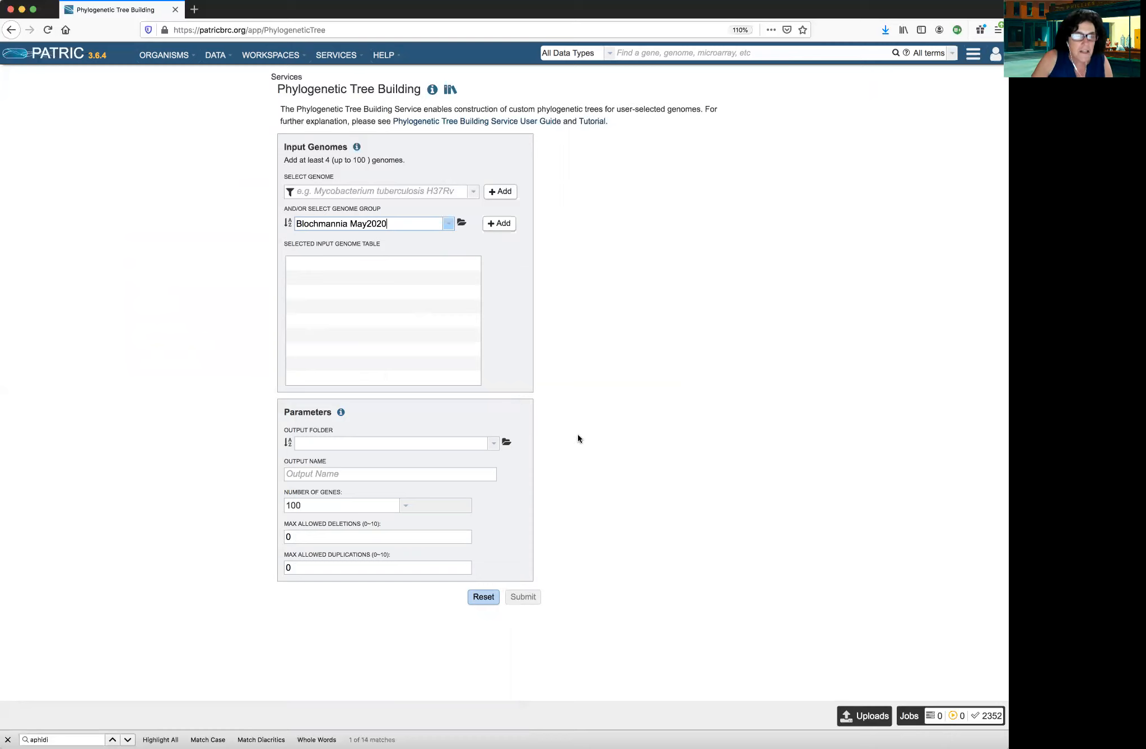
{"action": "left_click", "coordinate": [502, 227]}
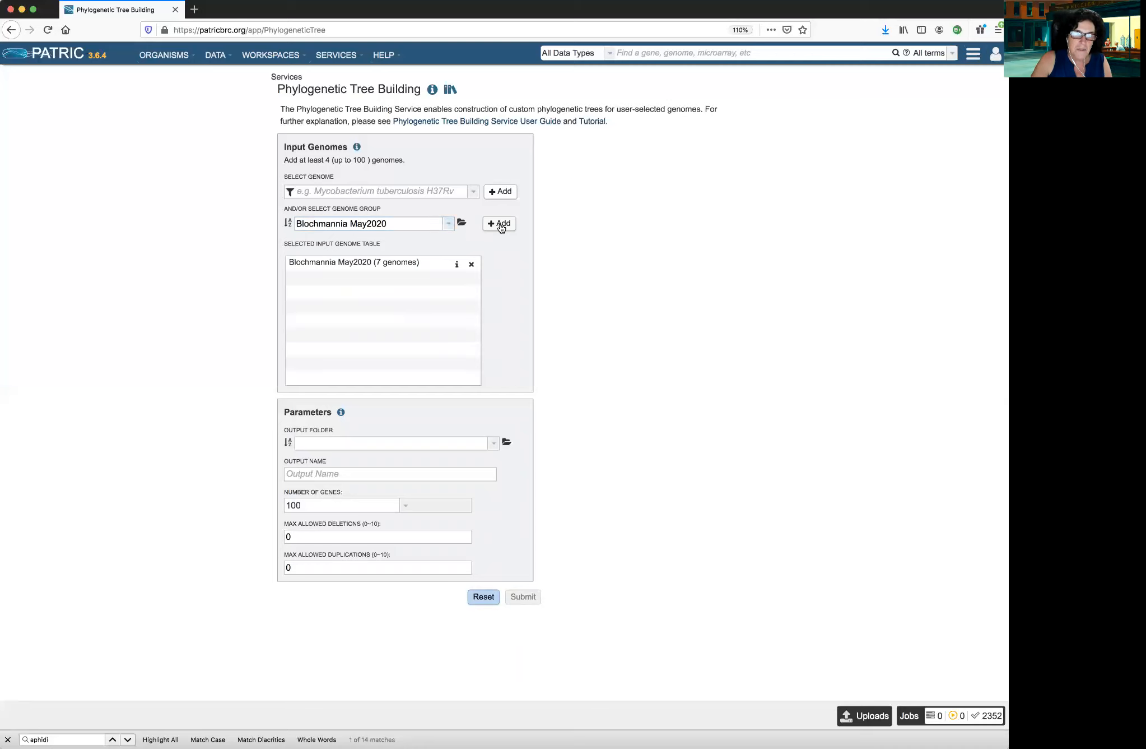
{"action": "left_click", "coordinate": [448, 225]}
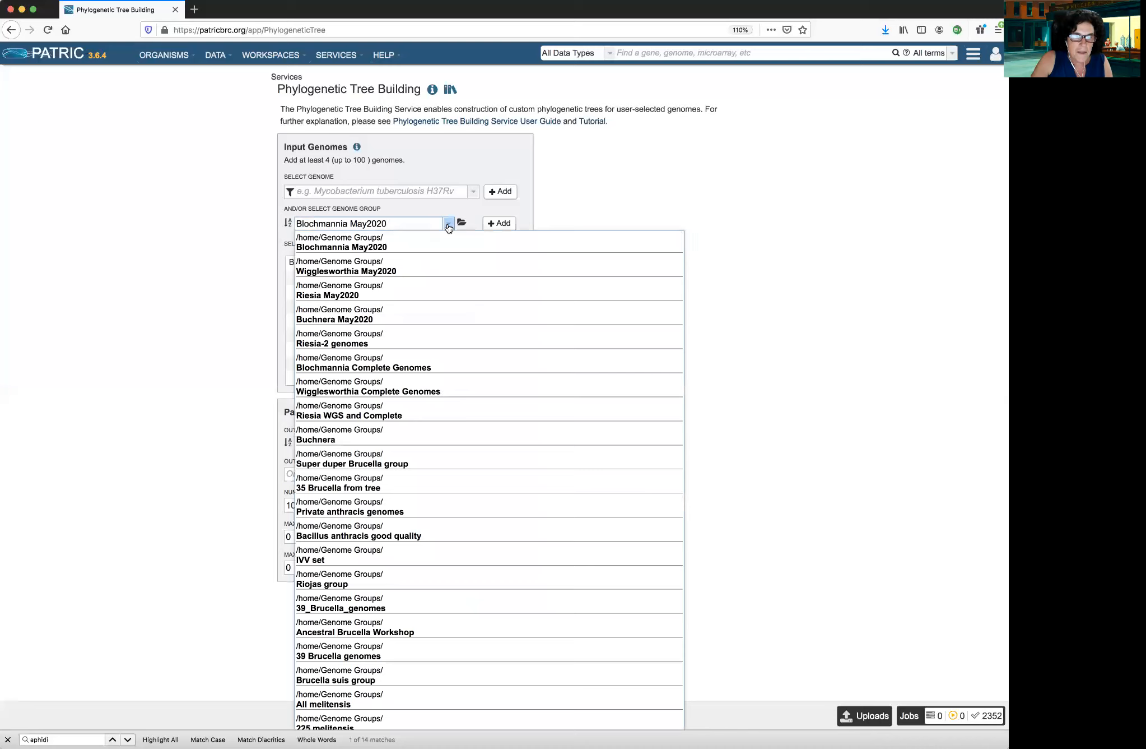
{"action": "left_click", "coordinate": [374, 270]}
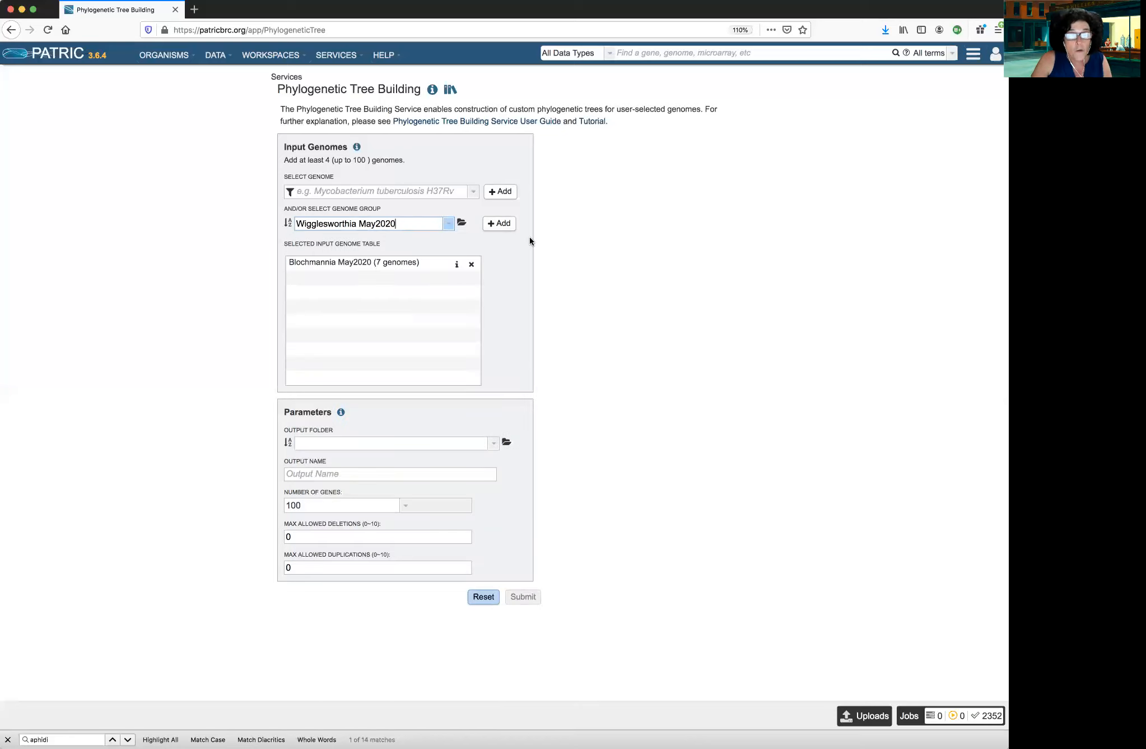
{"action": "left_click", "coordinate": [504, 225]}
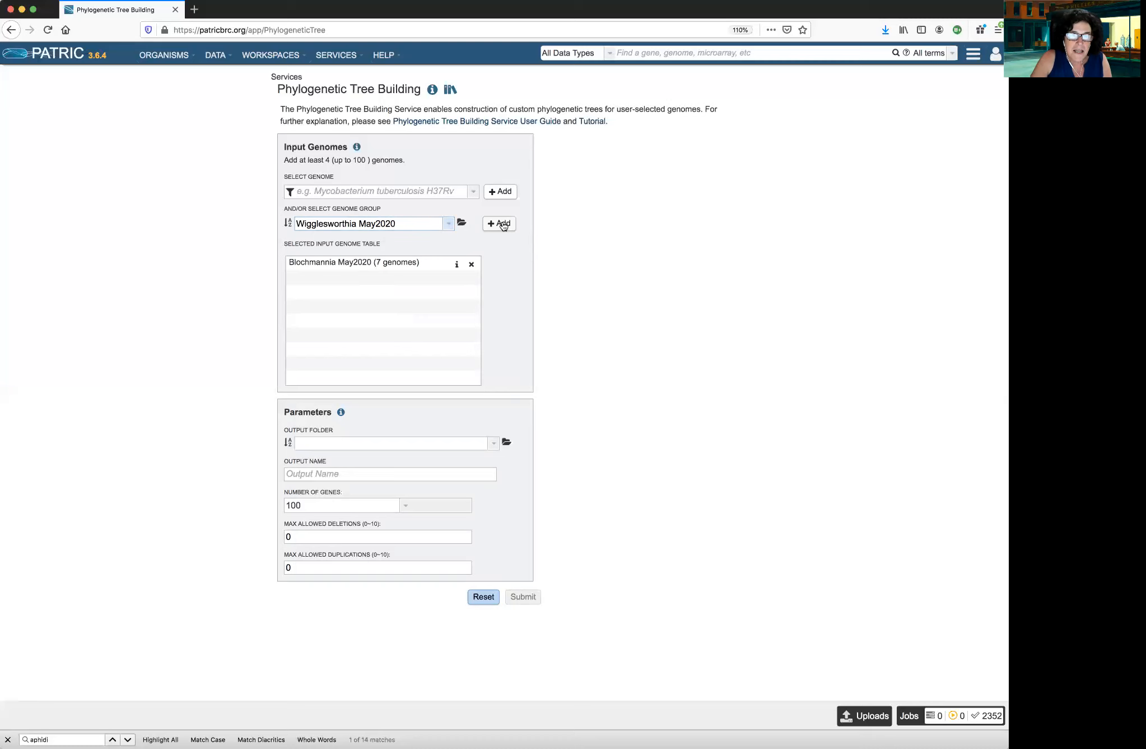
Add the genome groups Riesia May2020 and Buchnera May2020 to the selected input genomes
{"action": "left_click", "coordinate": [448, 225]}
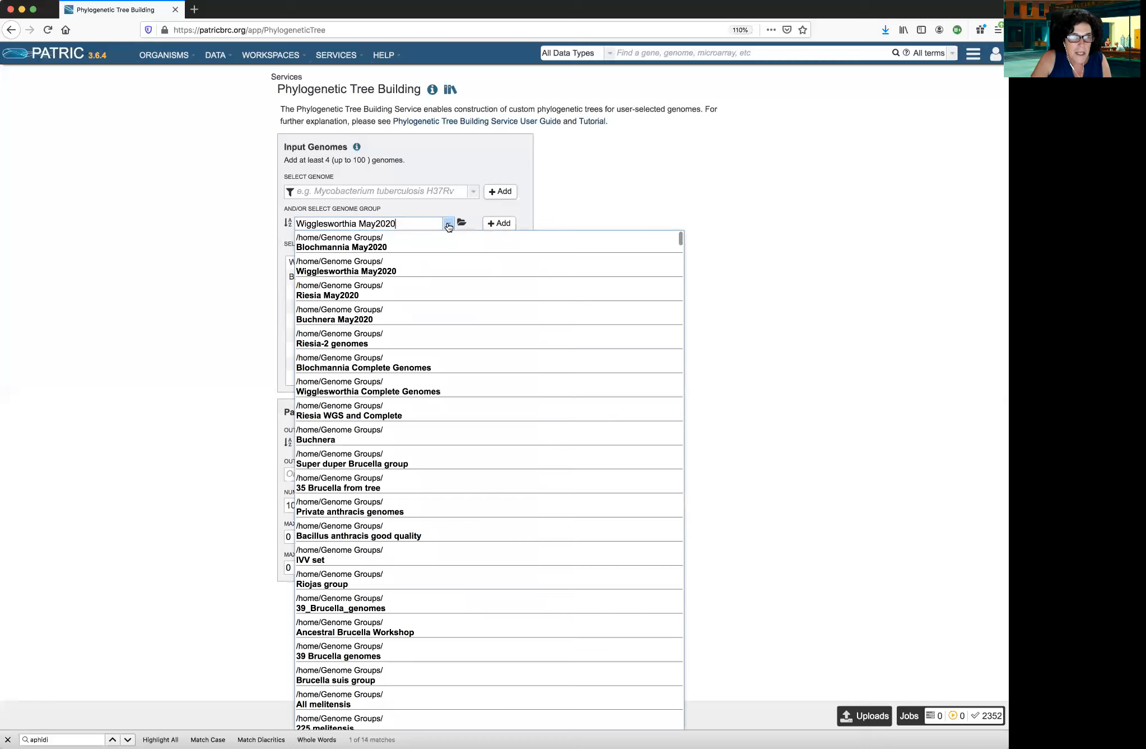
{"action": "left_click", "coordinate": [380, 288]}
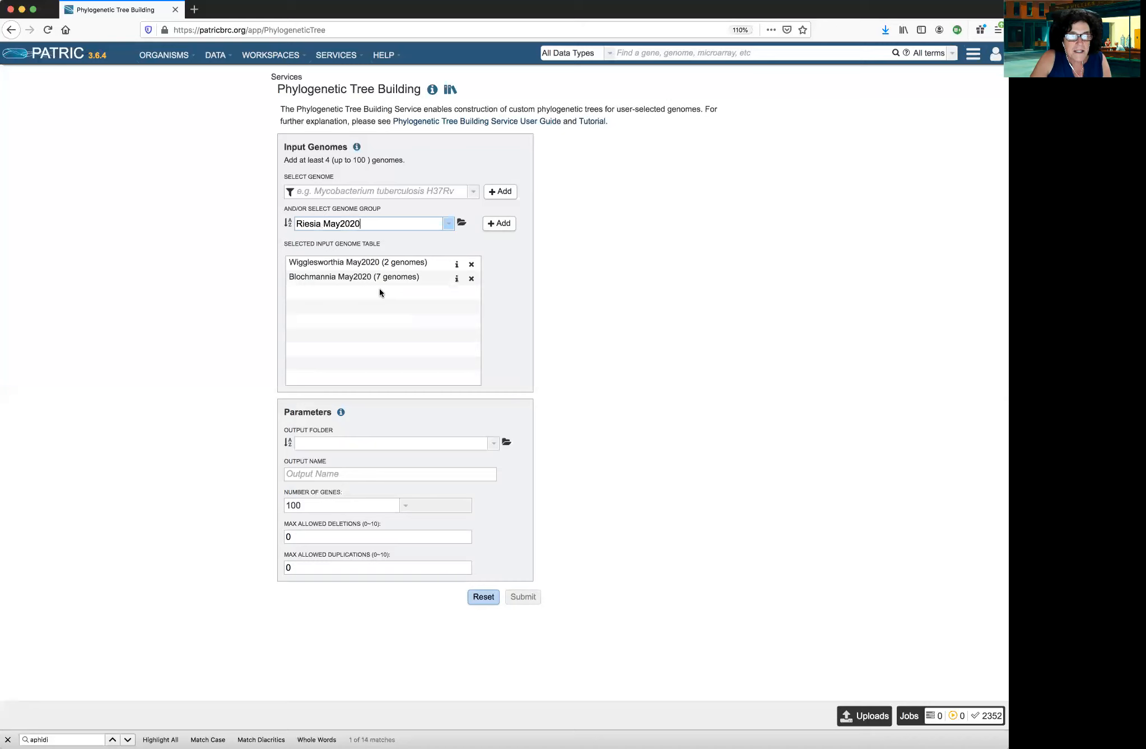
{"action": "left_click", "coordinate": [503, 223]}
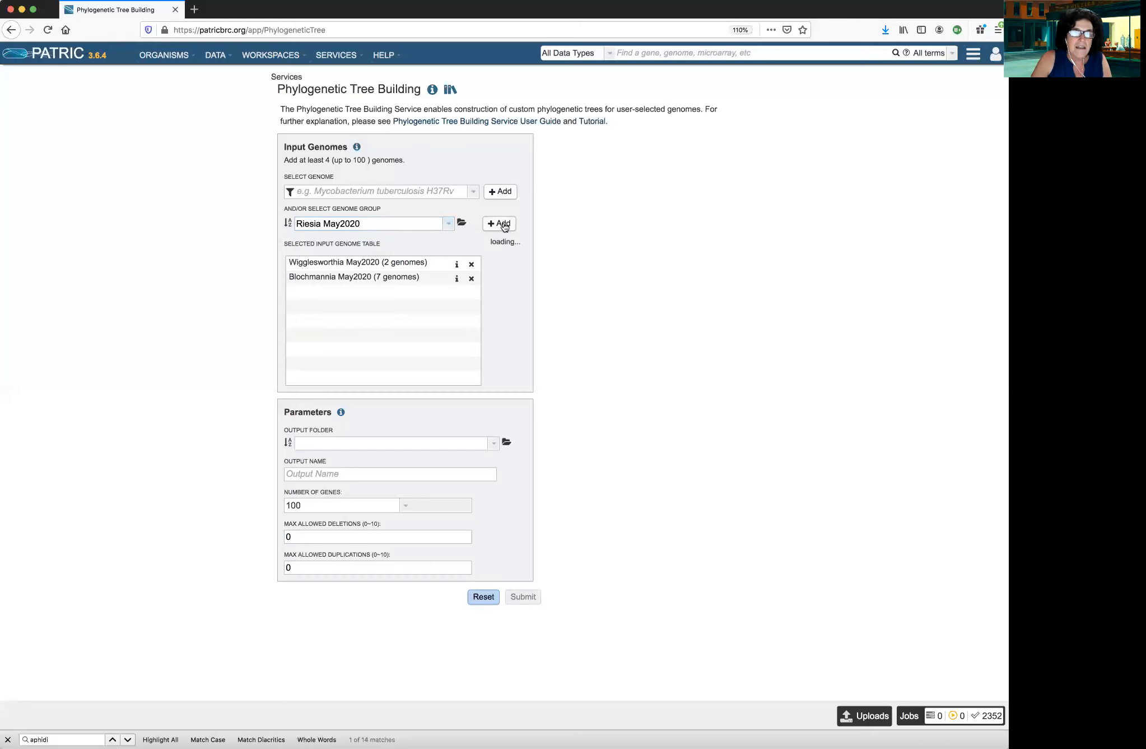
{"action": "left_click", "coordinate": [449, 225]}
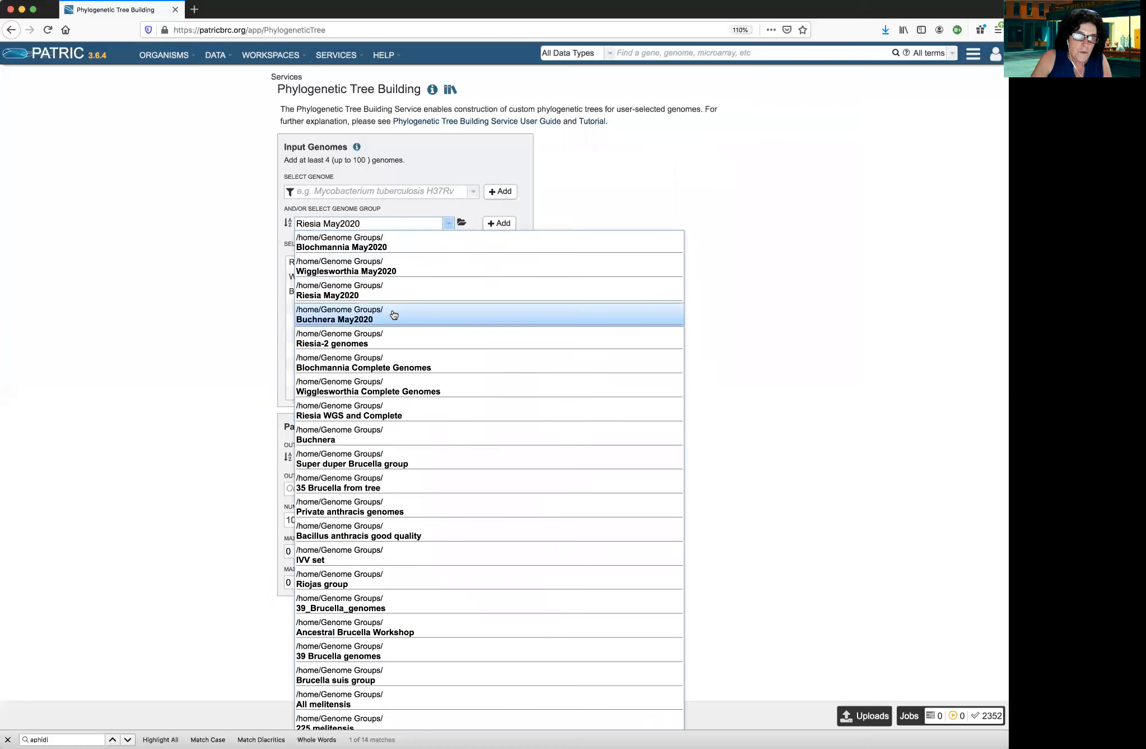
{"action": "left_click", "coordinate": [365, 315]}
{"action": "left_click", "coordinate": [501, 224]}
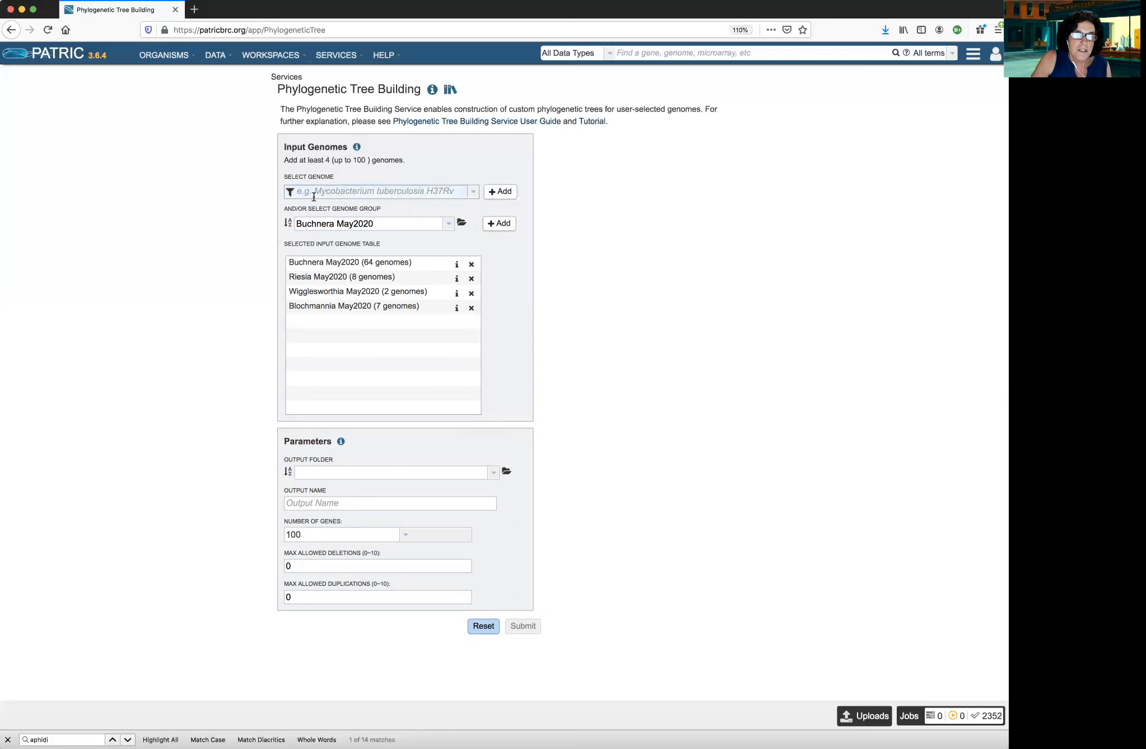
Exclude the public genome categories from the single-genome search filter so that only My Genomes is searched
{"action": "left_click", "coordinate": [290, 192]}
{"action": "left_click", "coordinate": [291, 193]}
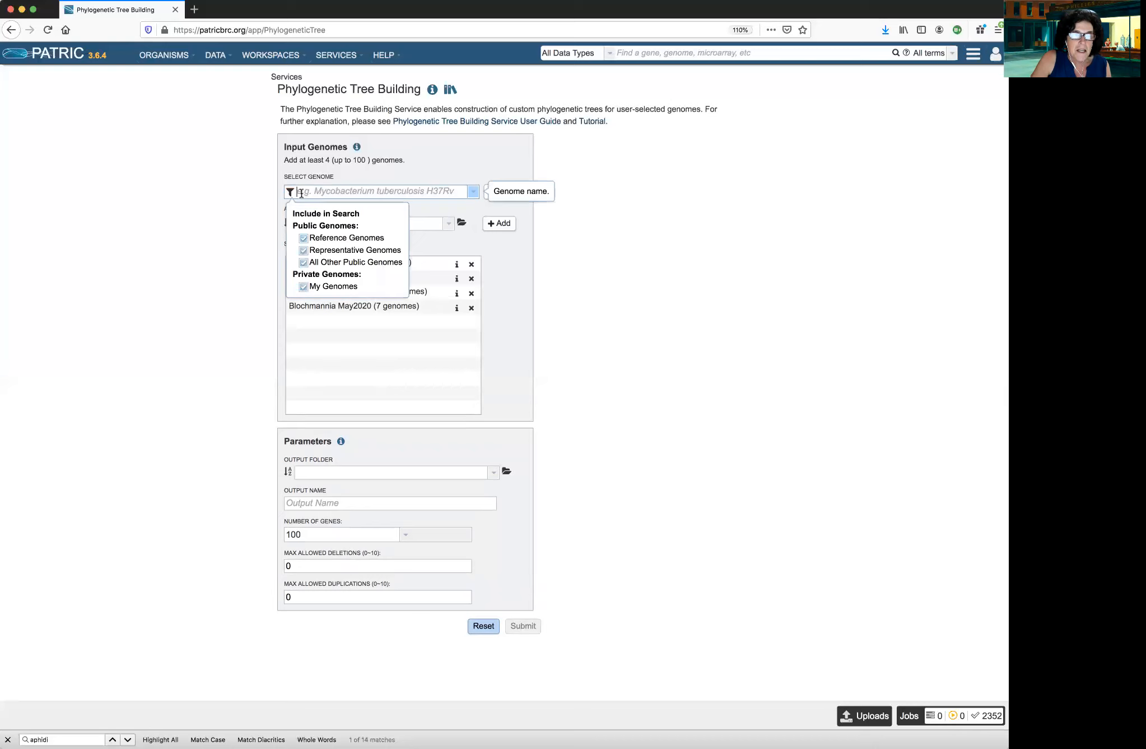
{"action": "mouse_move", "coordinate": [290, 192]}
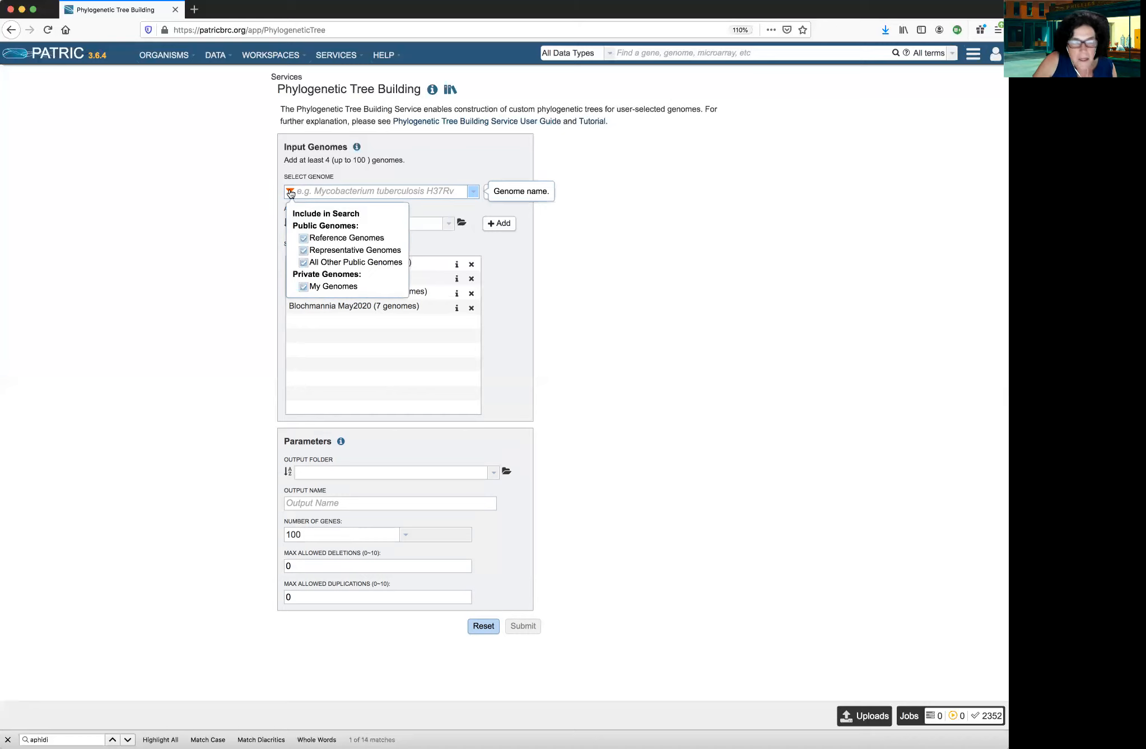
{"action": "left_click", "coordinate": [303, 238]}
{"action": "left_click", "coordinate": [303, 250]}
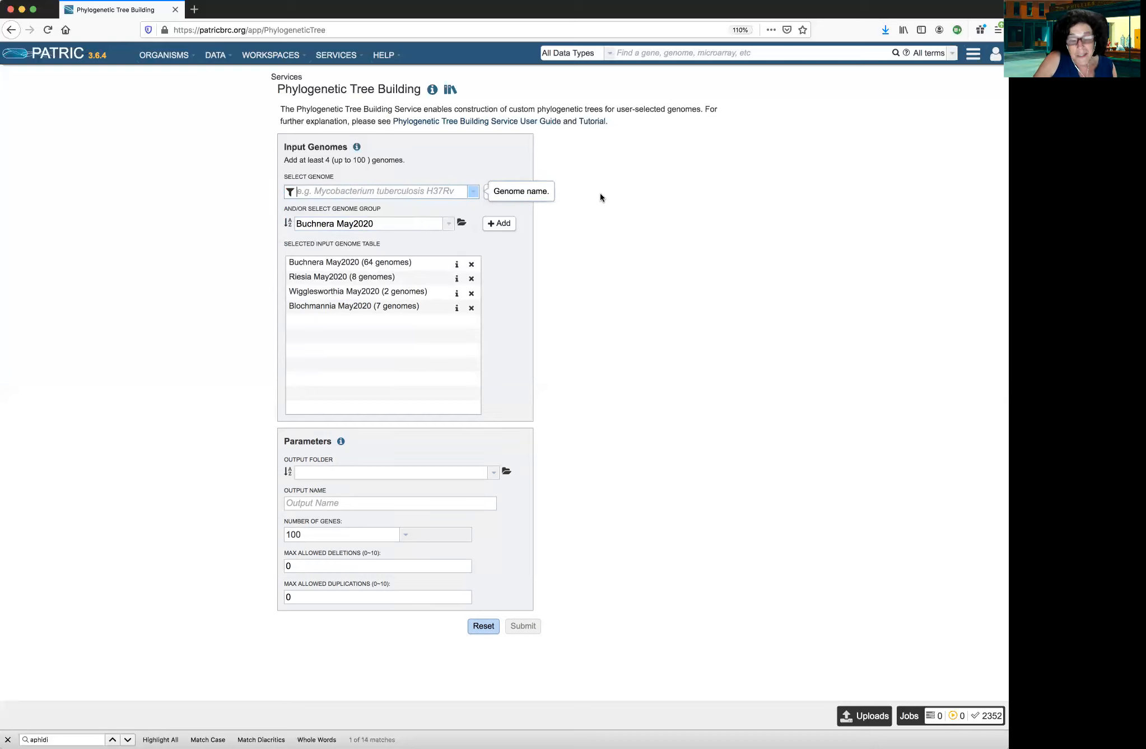
{"action": "type", "text": "Wiggles"}
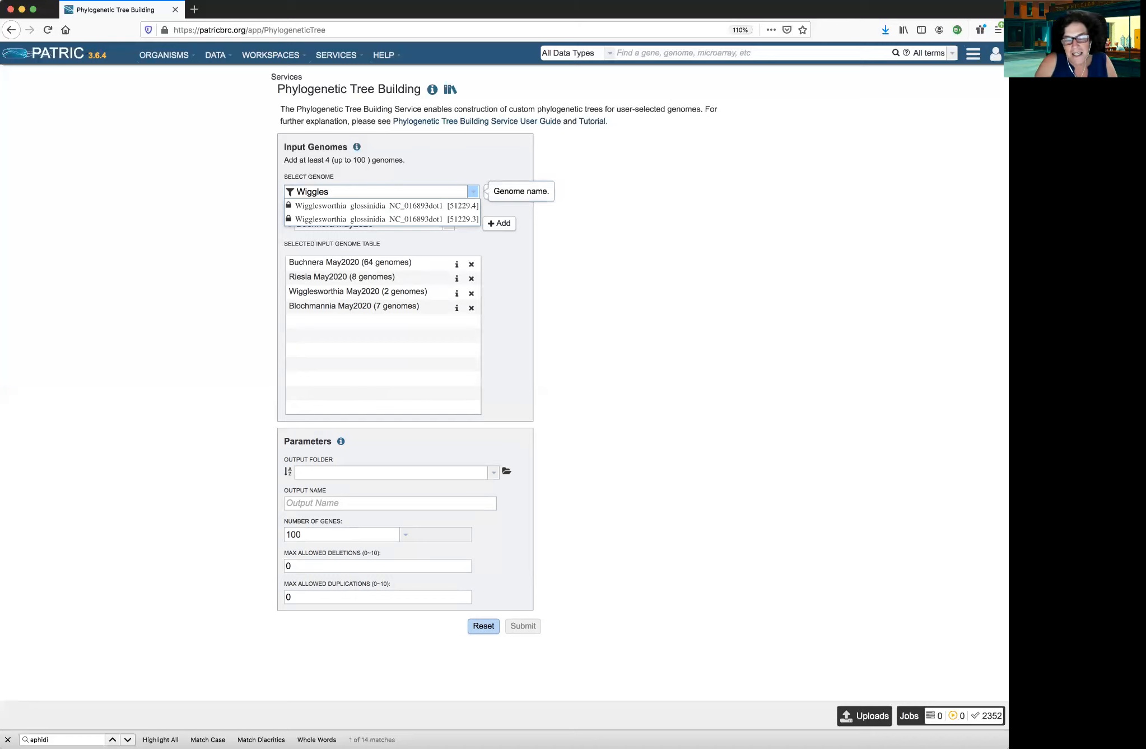
{"action": "key", "text": "Escape"}
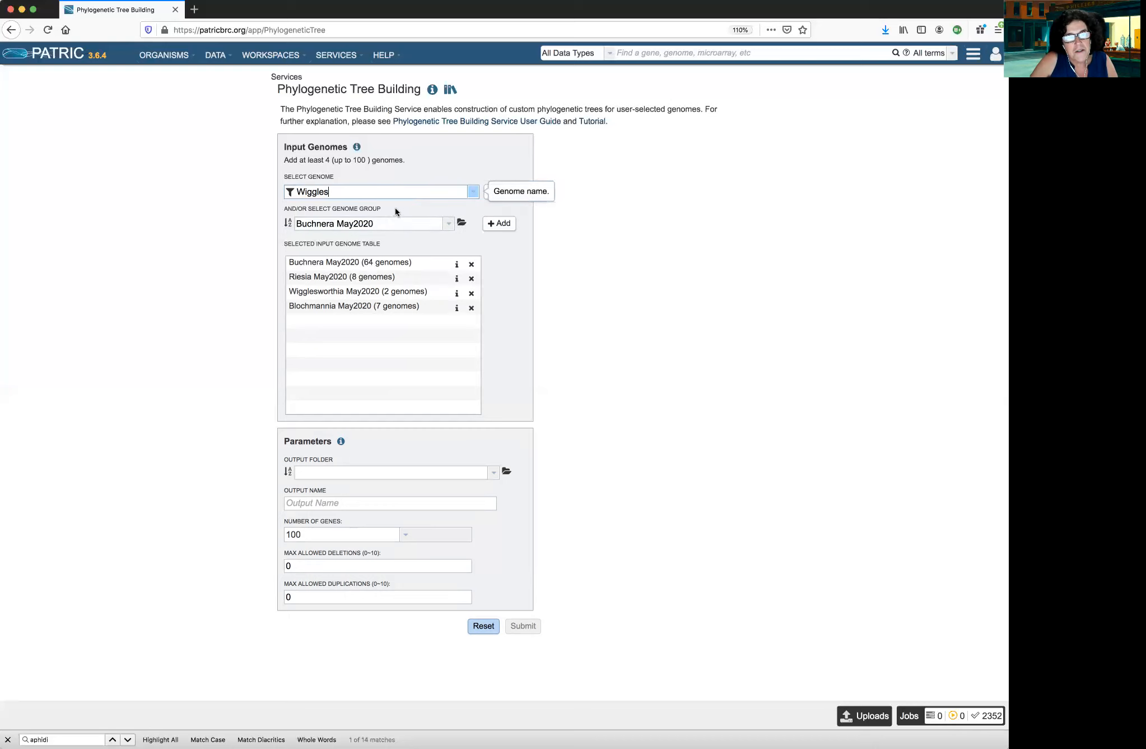
{"action": "type", "text": "w"}
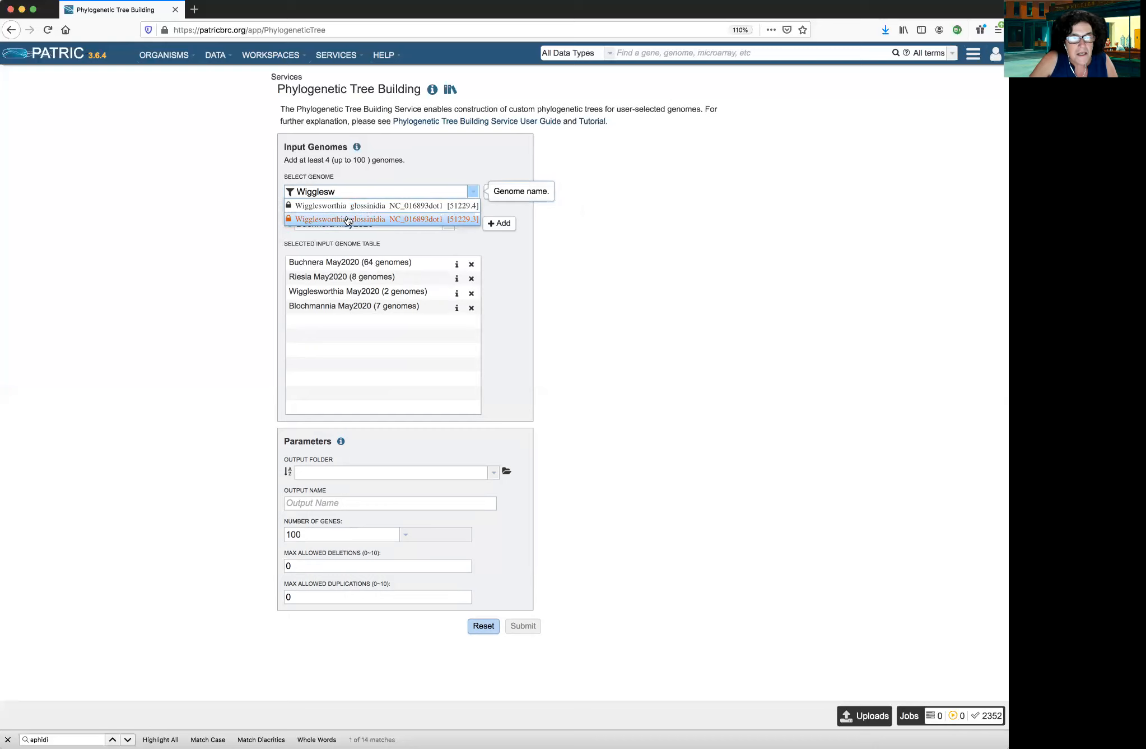
{"action": "left_click", "coordinate": [346, 219]}
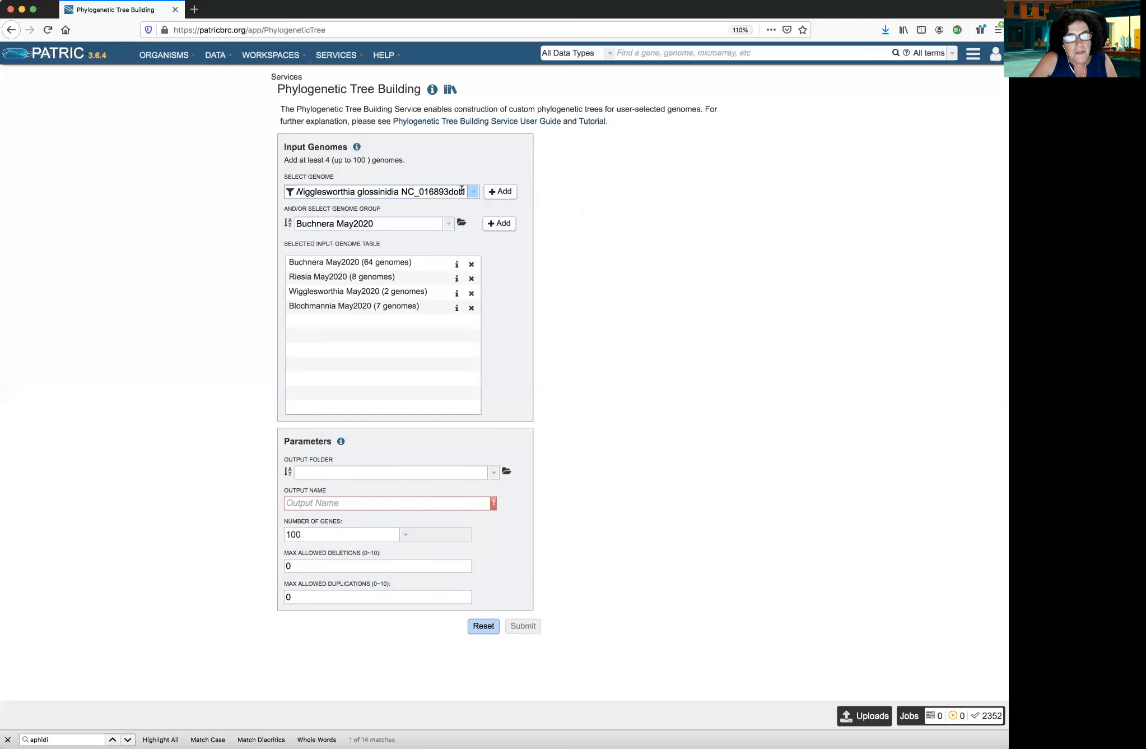
{"action": "left_click_drag", "start_coordinate": [464, 192], "coordinate": [287, 191]}
{"action": "key", "text": "BackSpace"}
Search the genomes for "Wiggl" and add Wigglesworthia glossinidia NC_016893dot1 [51229.3] to the selected input genomes
{"action": "type", "text": "W"}
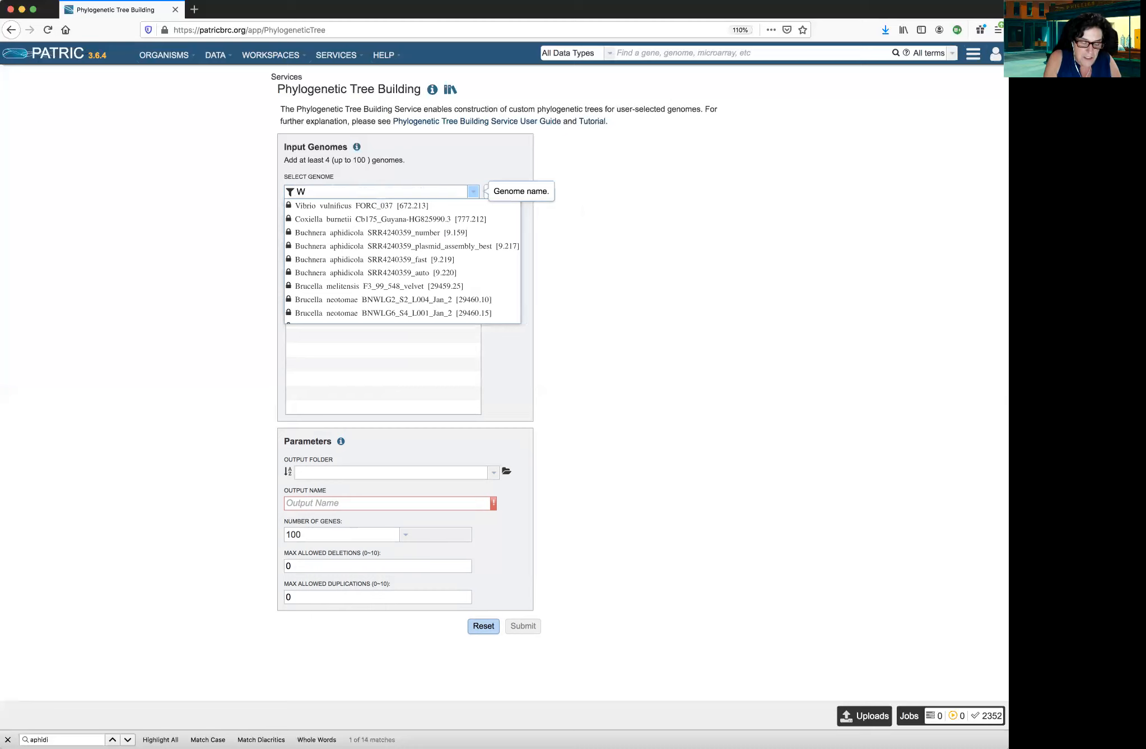
{"action": "type", "text": "iggl"}
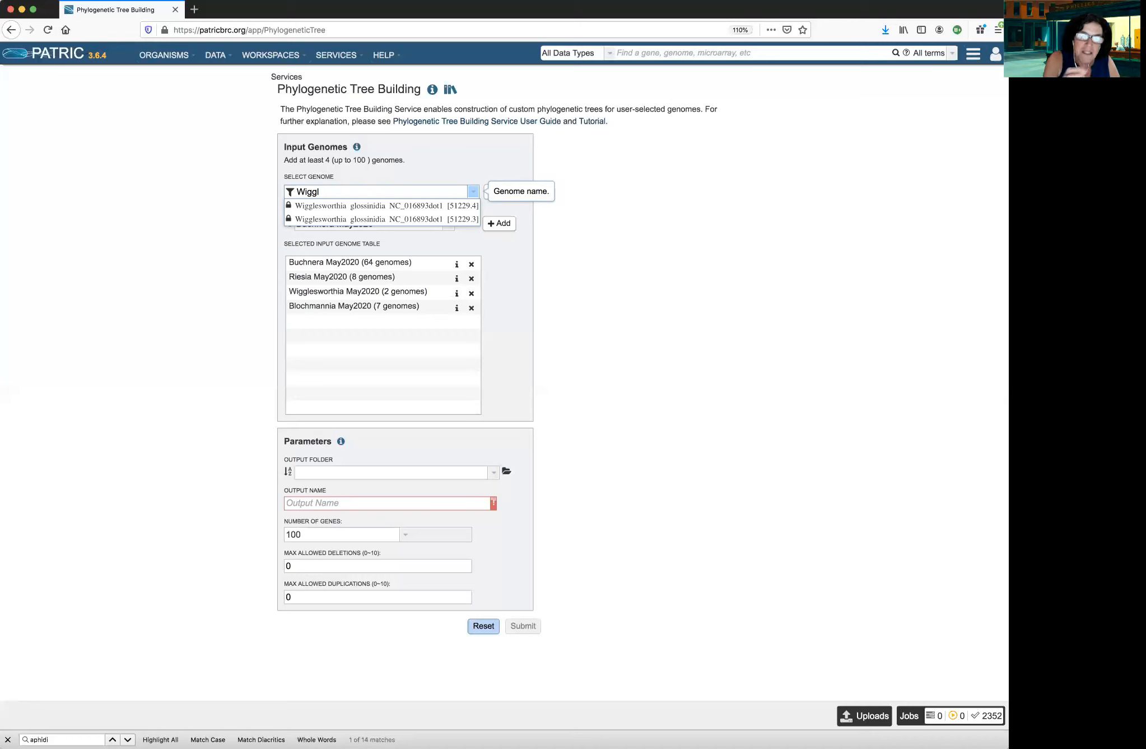
{"action": "left_click", "coordinate": [312, 220]}
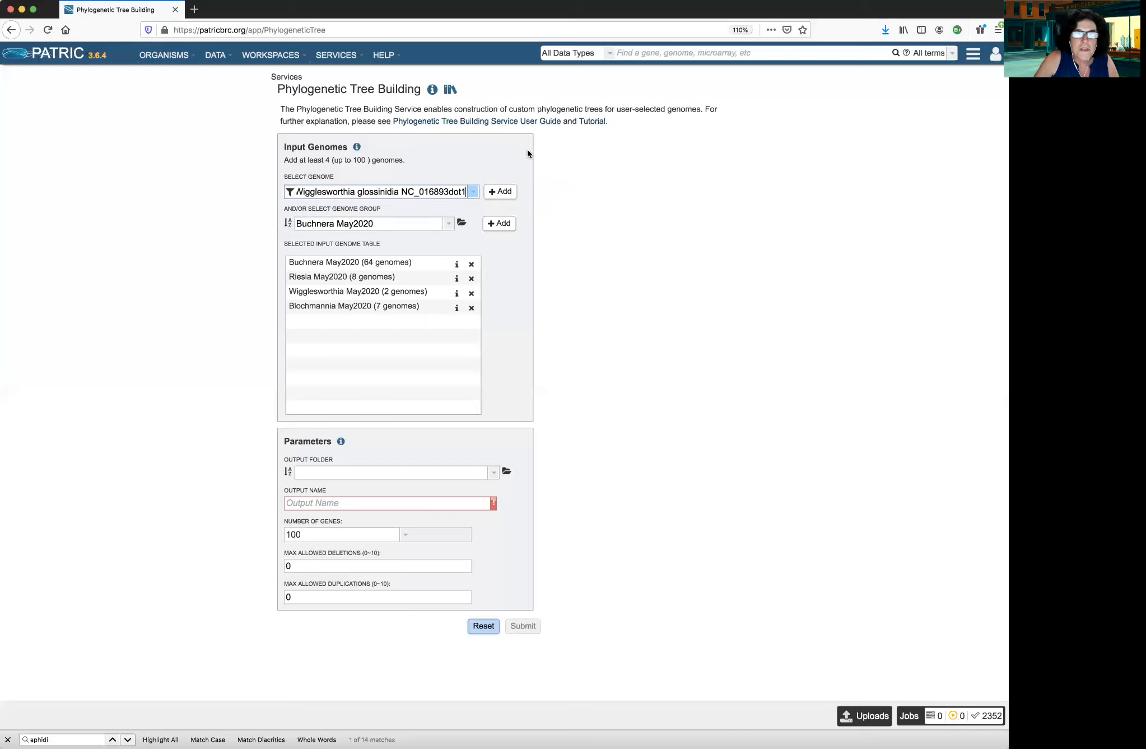
{"action": "left_click", "coordinate": [502, 192]}
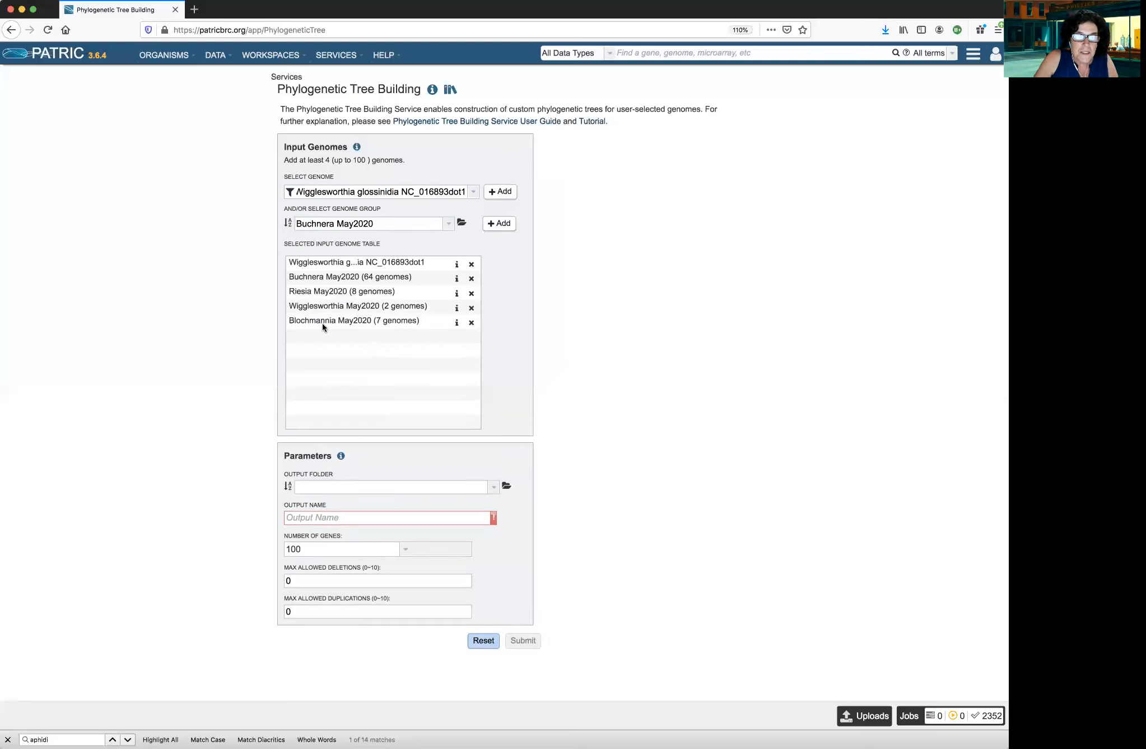
Inspect the genome IDs in the Buchnera May2020 group and read the help information for the tree parameters
{"action": "left_click", "coordinate": [457, 280]}
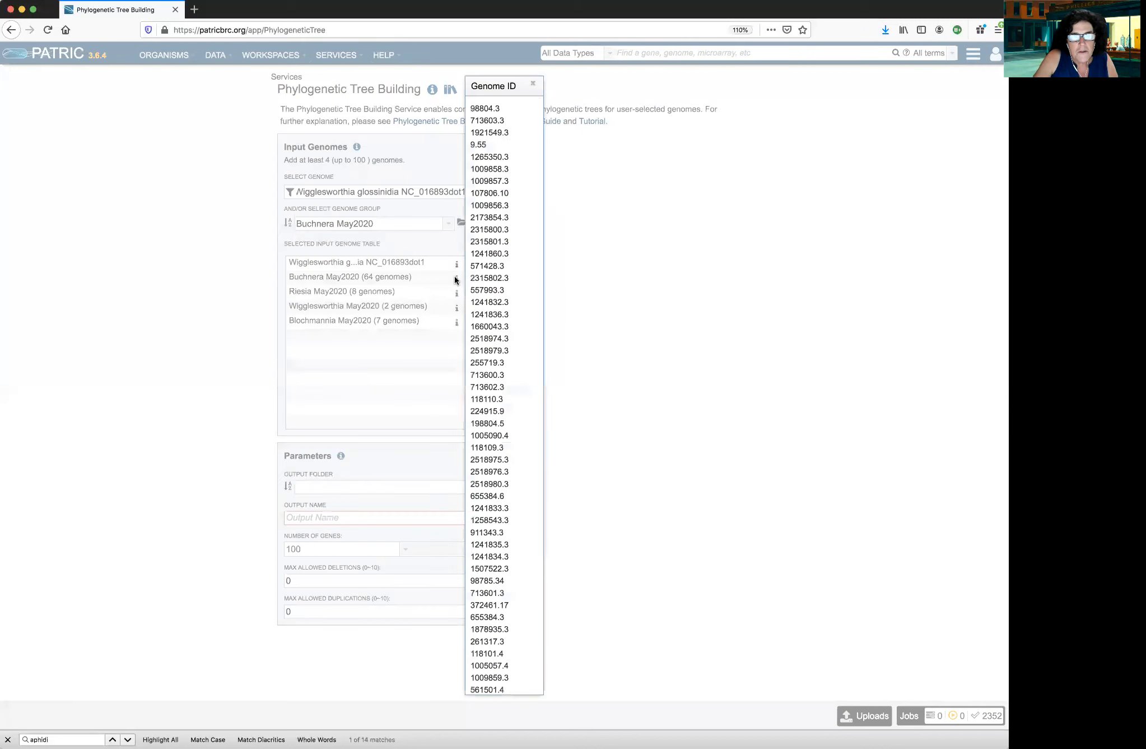
{"action": "left_click", "coordinate": [534, 86]}
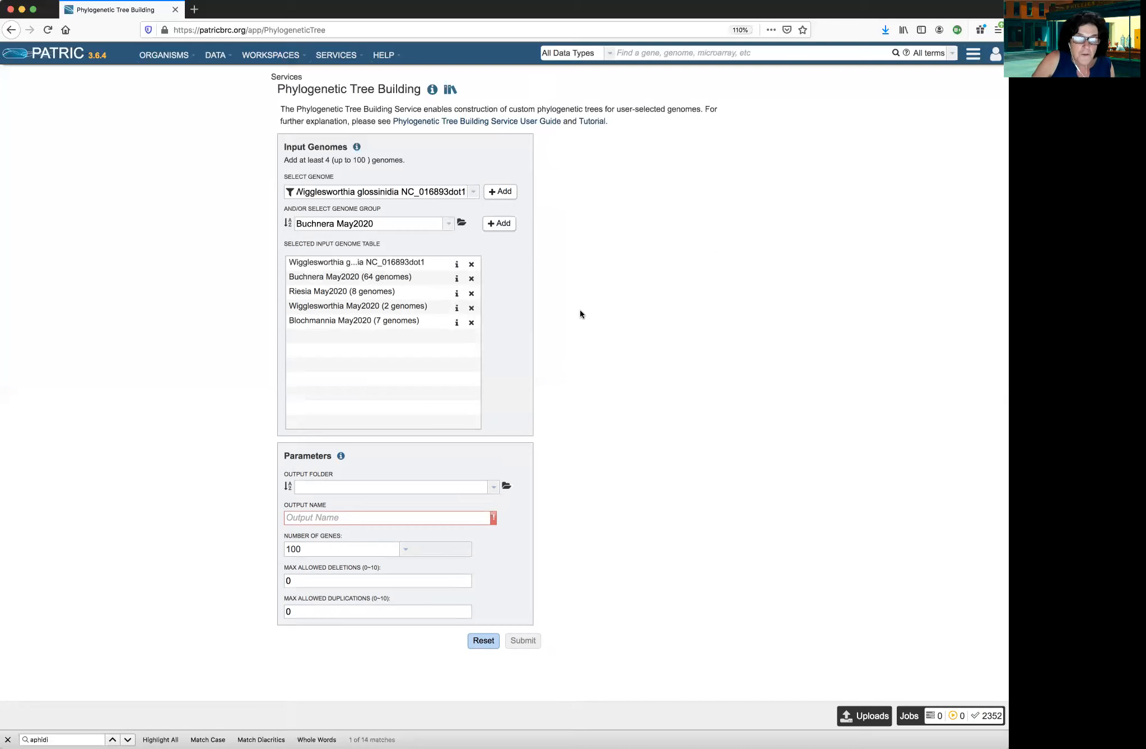
{"action": "left_click", "coordinate": [456, 280]}
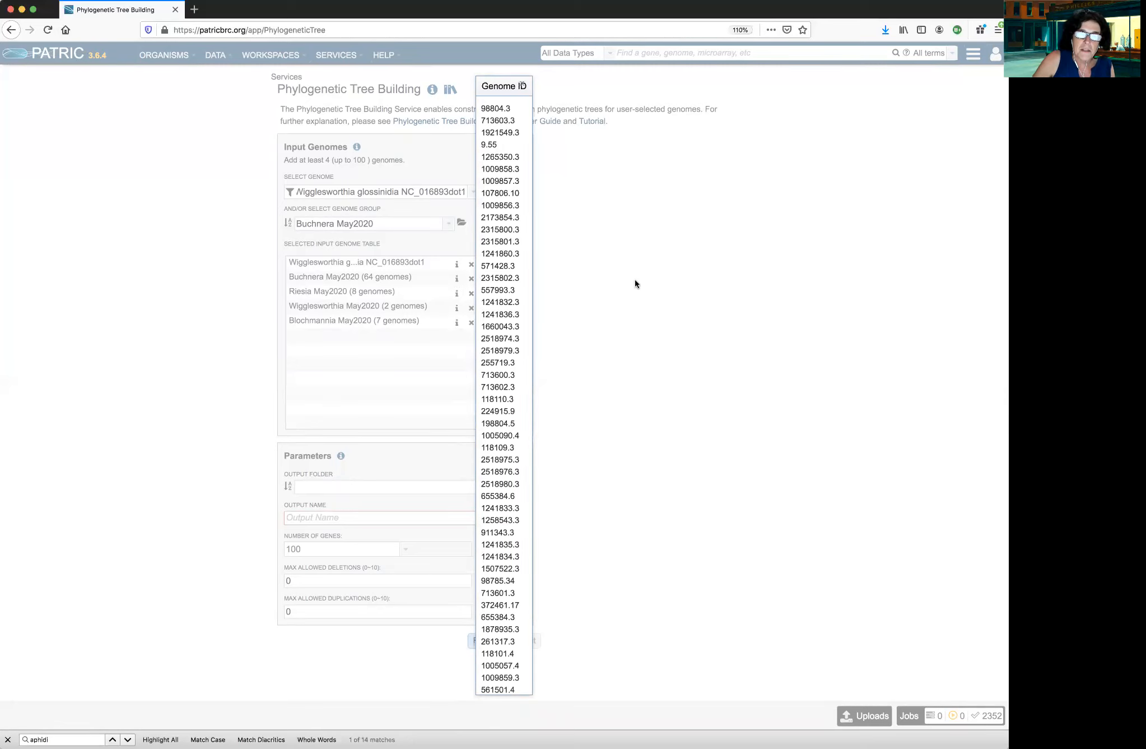
{"action": "left_click", "coordinate": [523, 84]}
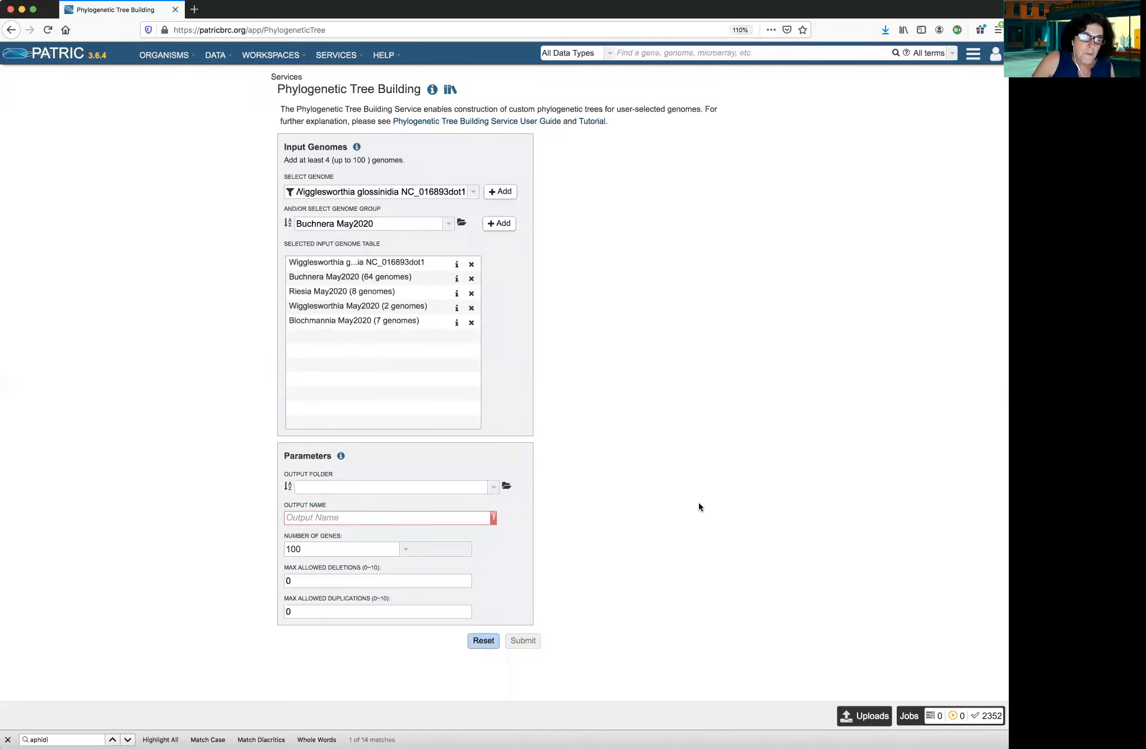
{"action": "left_click", "coordinate": [341, 457]}
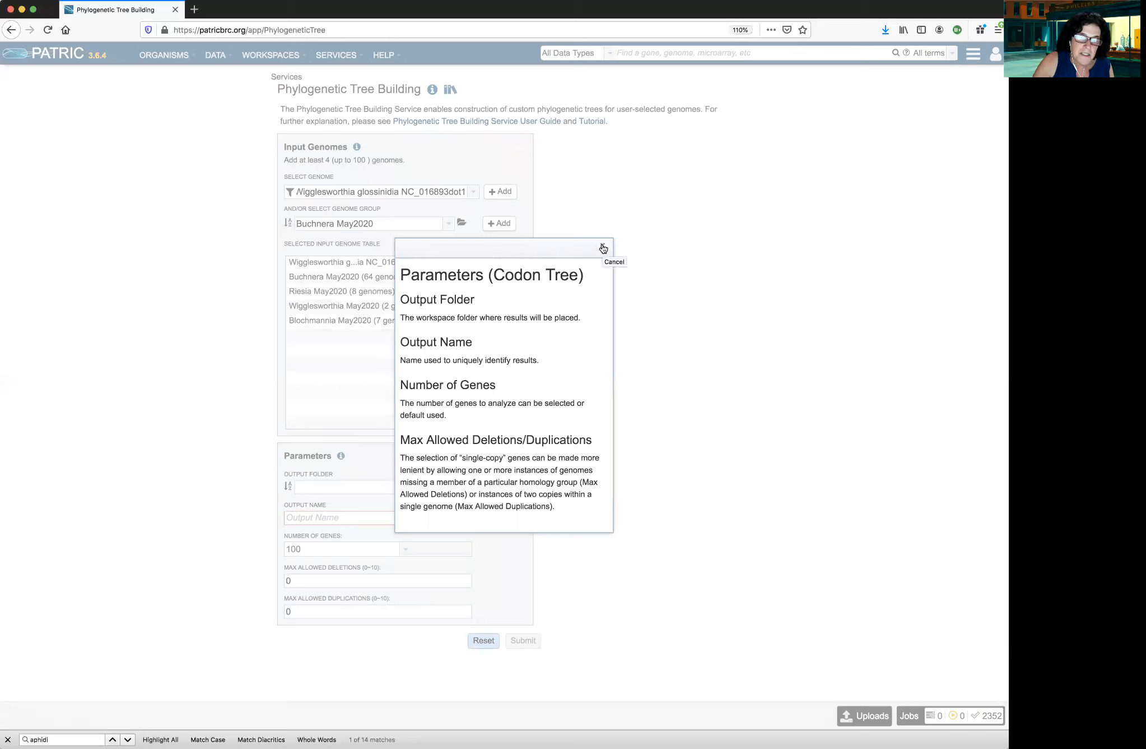
{"action": "left_click", "coordinate": [603, 247]}
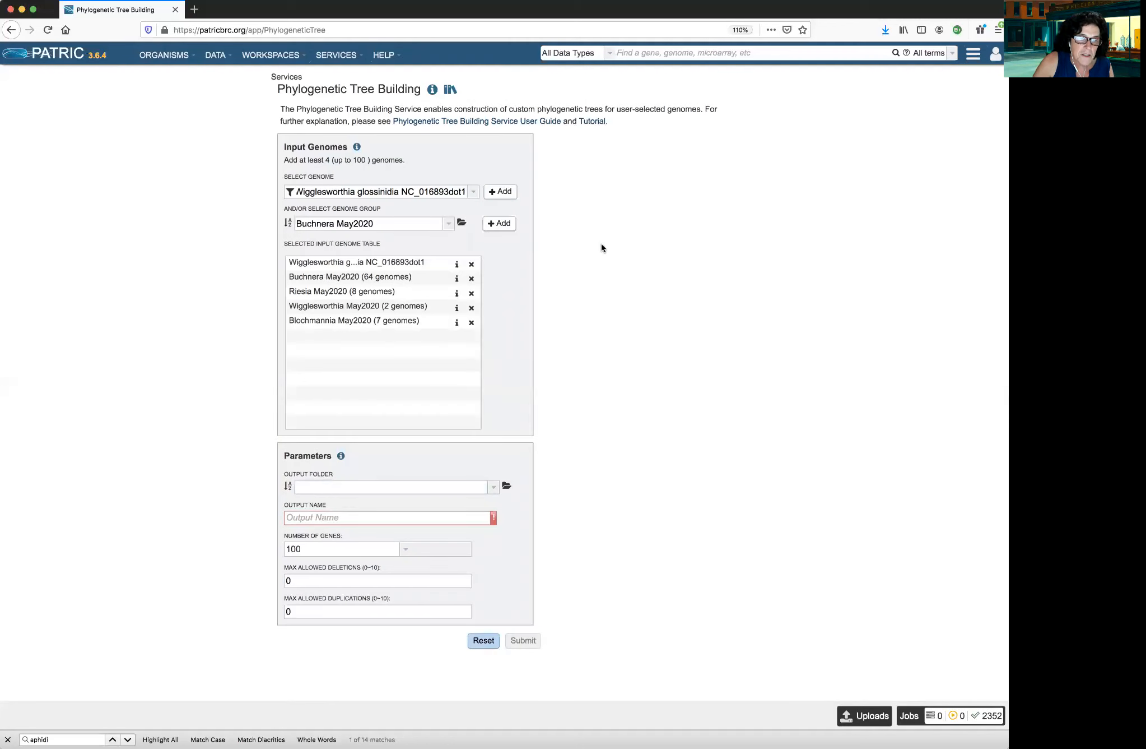
Create a new folder named "Endosymbiont Trees" in the home workspace while choosing the job's output folder
{"action": "left_click", "coordinate": [506, 487]}
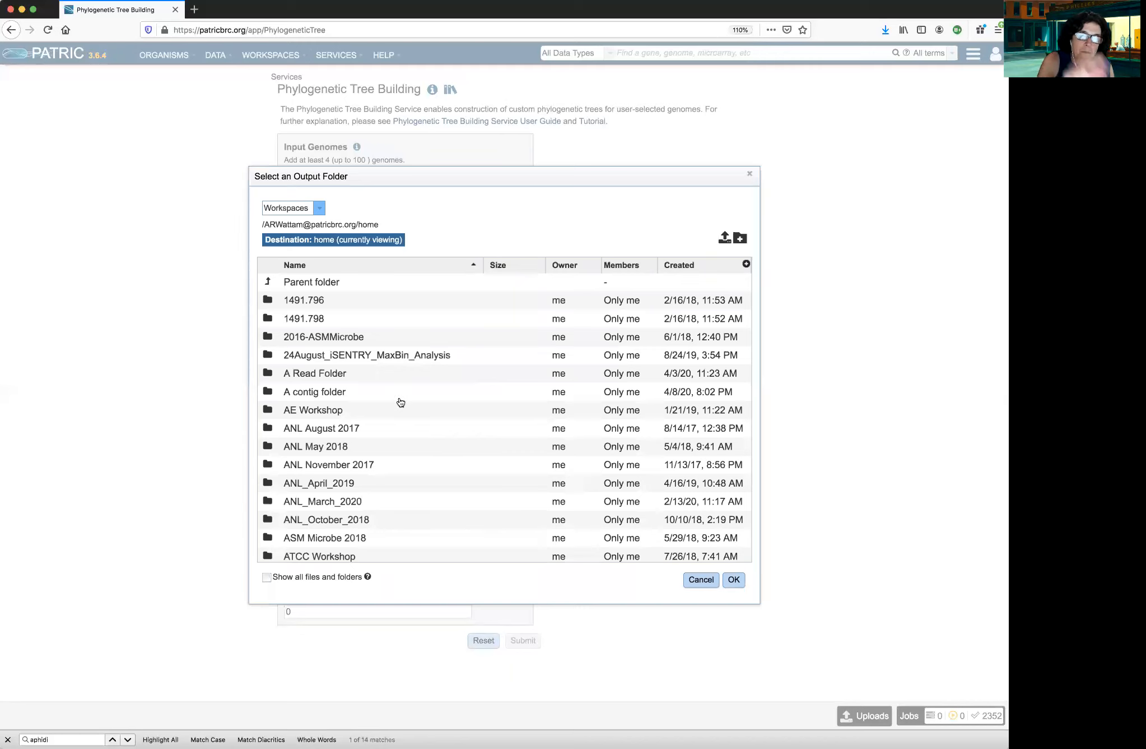
{"action": "left_click", "coordinate": [739, 239]}
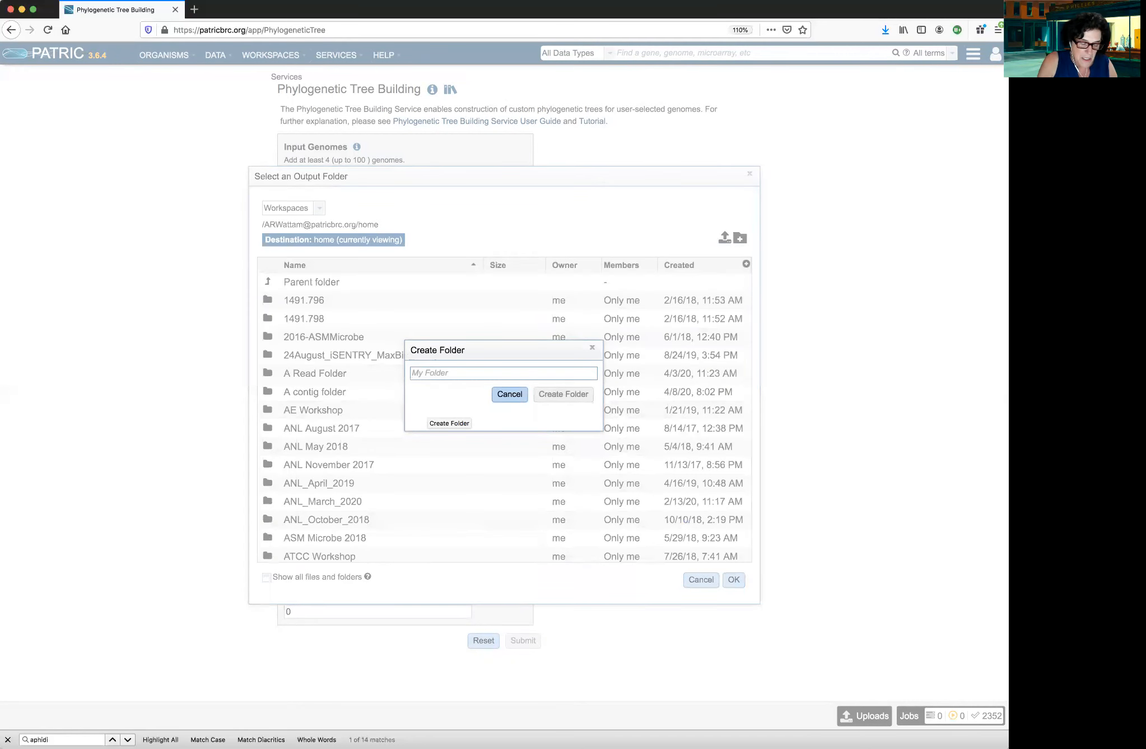
{"action": "type", "text": "Endosymbiont"}
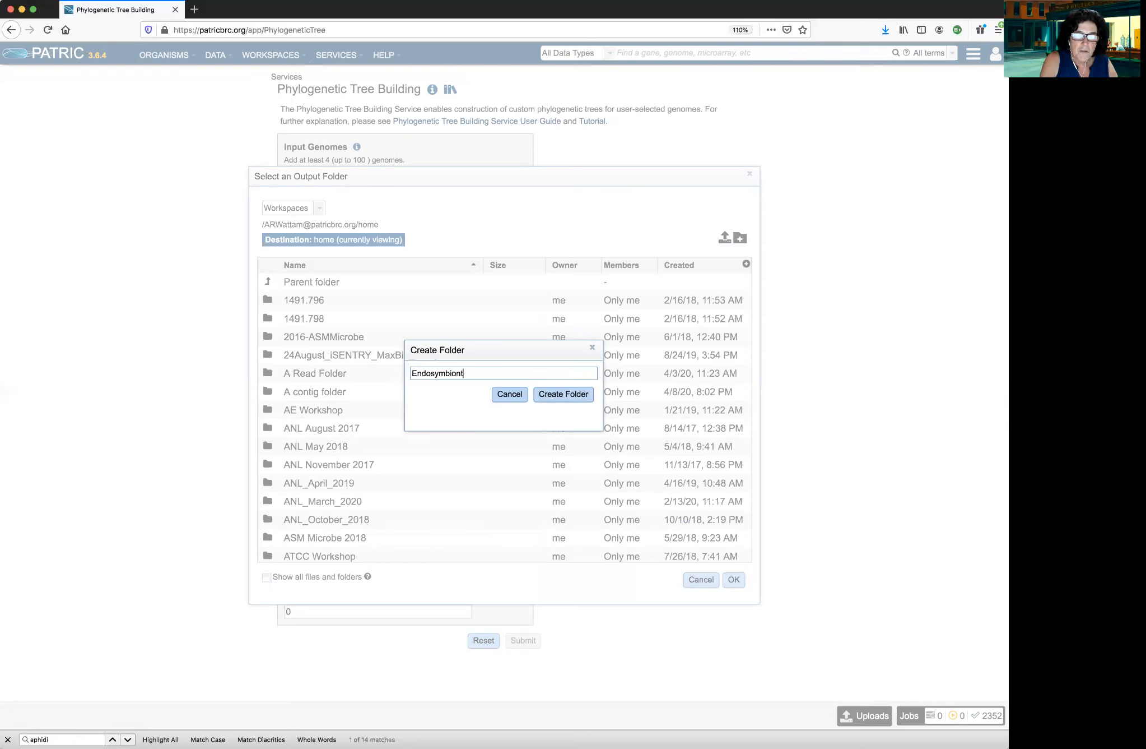
{"action": "type", "text": "rees"}
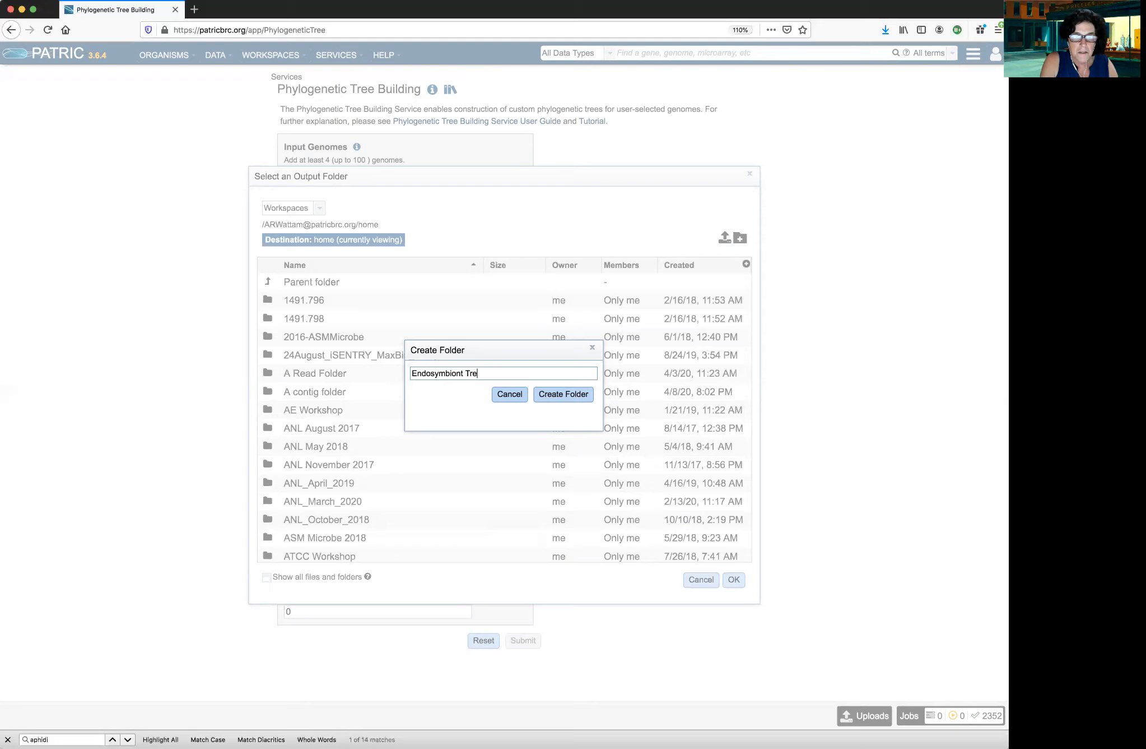
{"action": "left_click", "coordinate": [571, 395]}
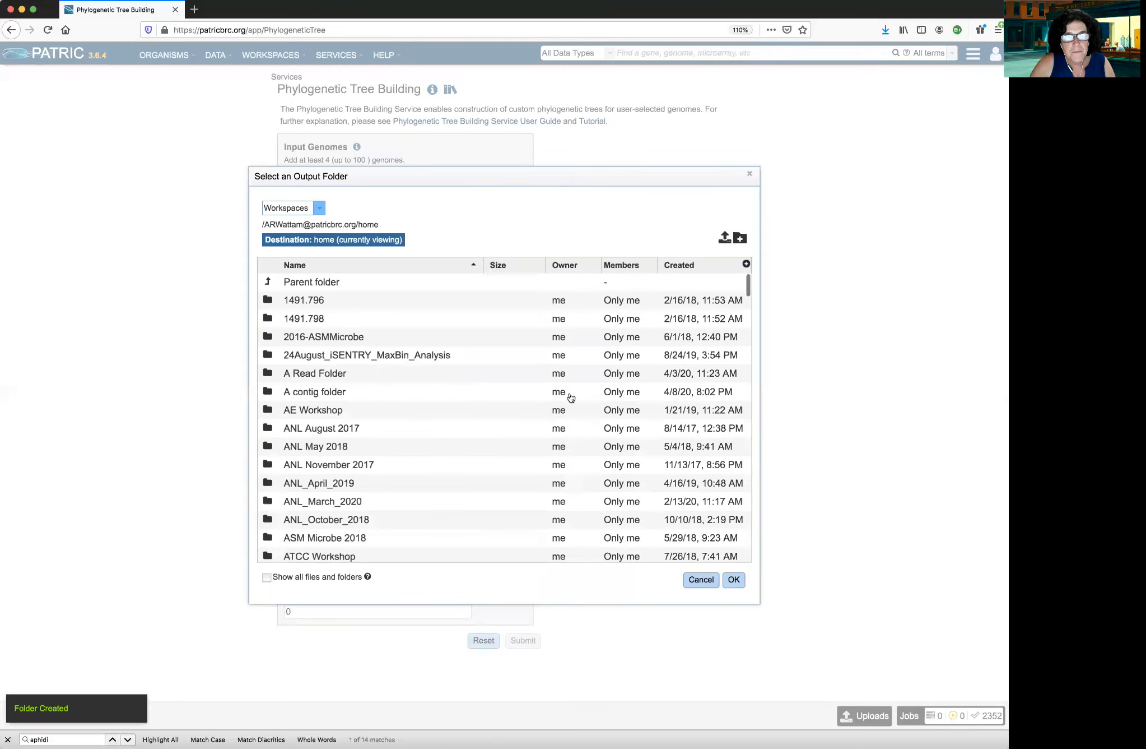
Set the tree job's output folder to Endosymbiont Trees
{"action": "left_click", "coordinate": [734, 581]}
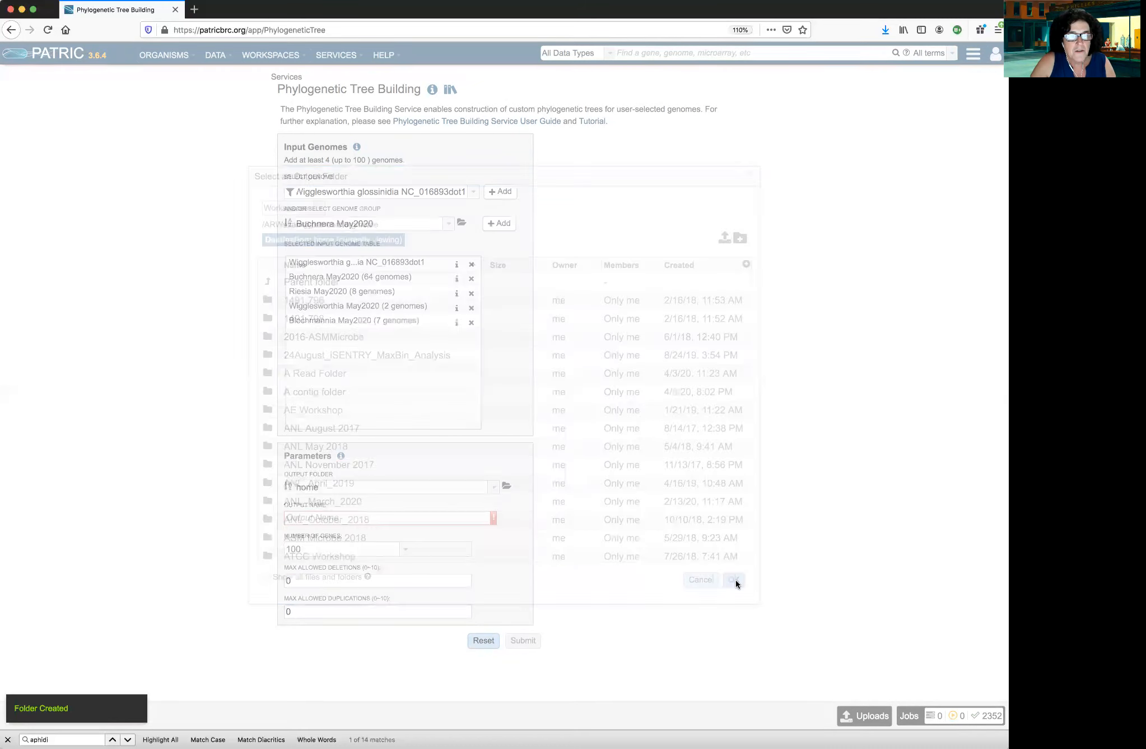
{"action": "left_click", "coordinate": [496, 488]}
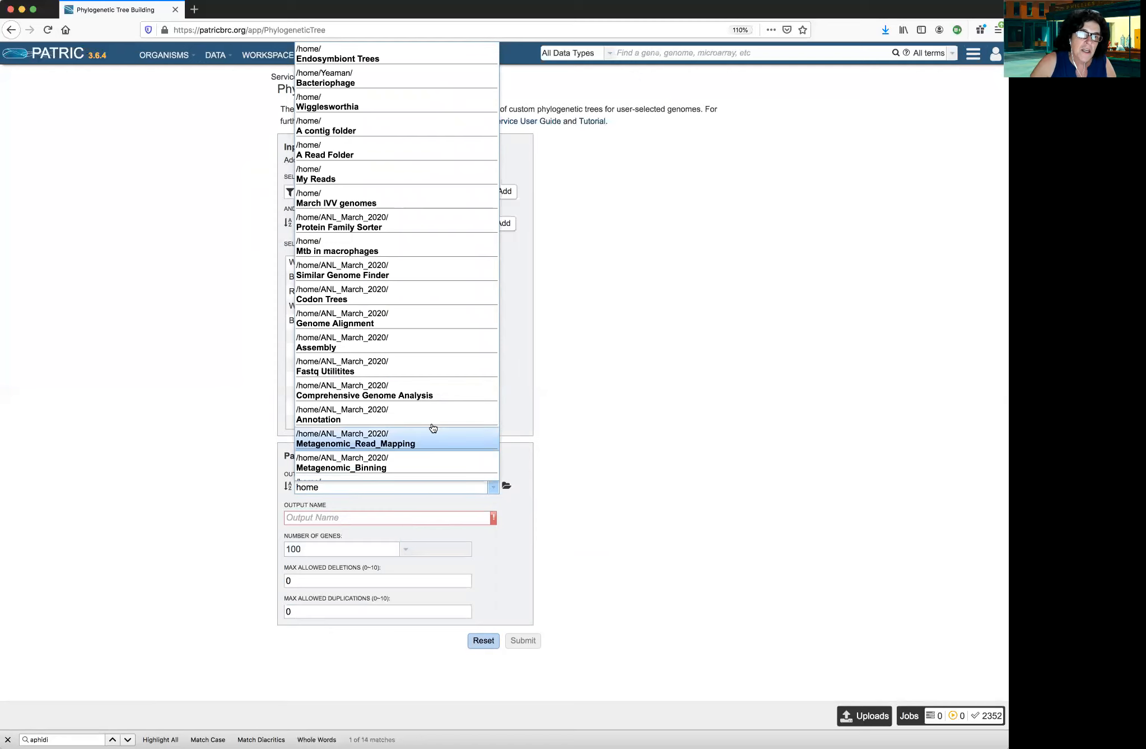
{"action": "left_click", "coordinate": [361, 60]}
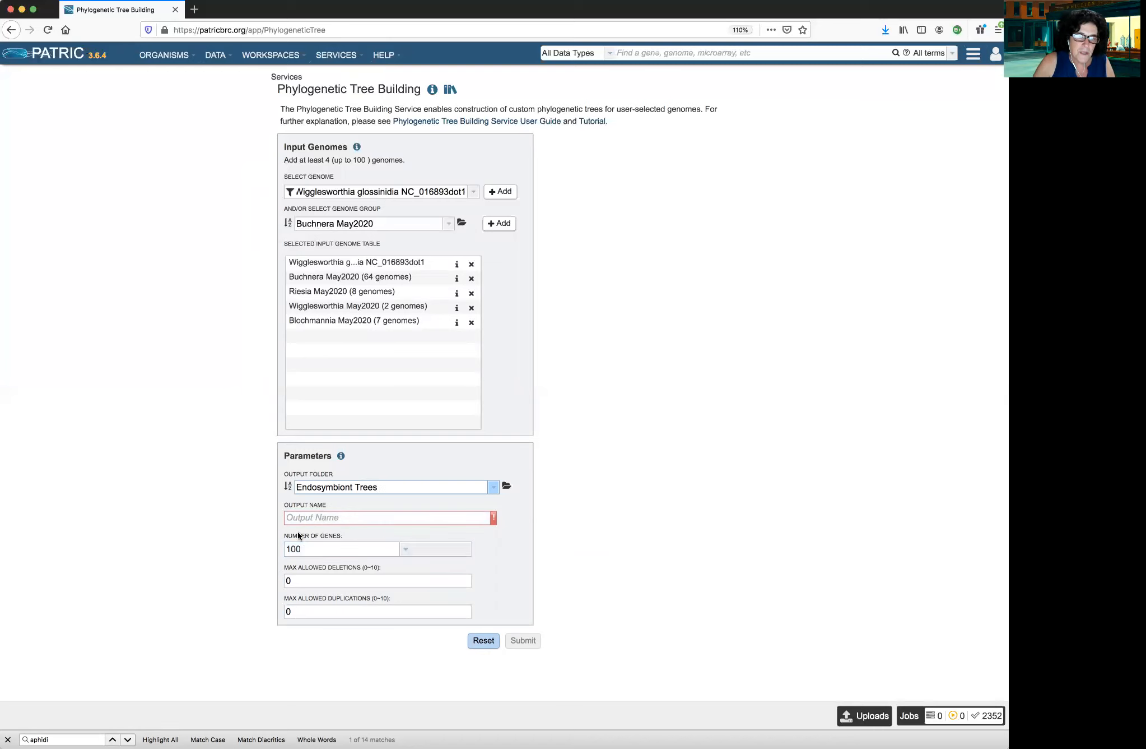
Set the number of genes for the tree to 10 in the job parameters
{"action": "left_click", "coordinate": [406, 549]}
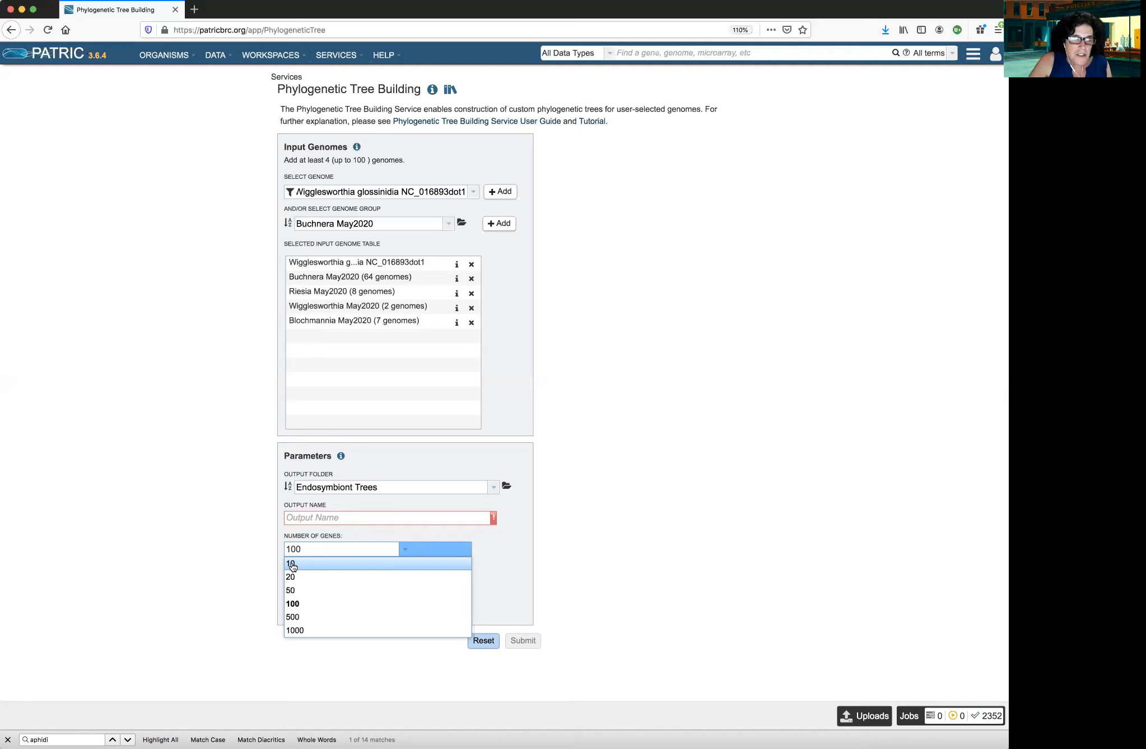
{"action": "left_click", "coordinate": [292, 565]}
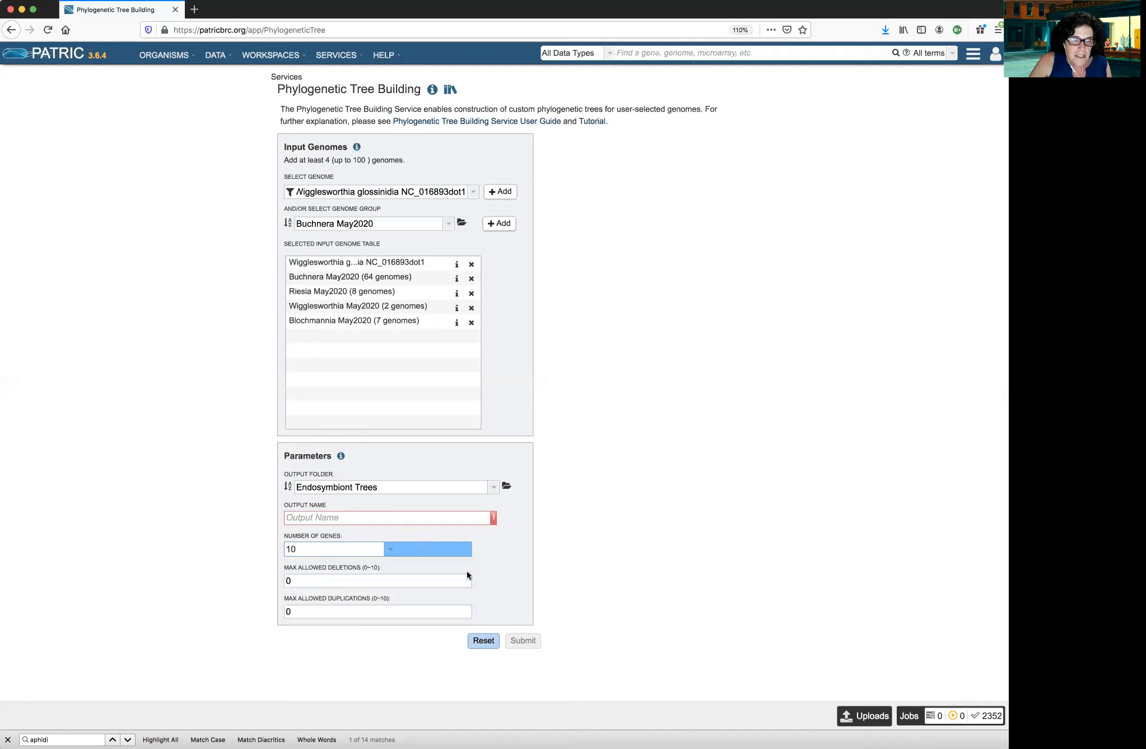
{"action": "left_click", "coordinate": [465, 577]}
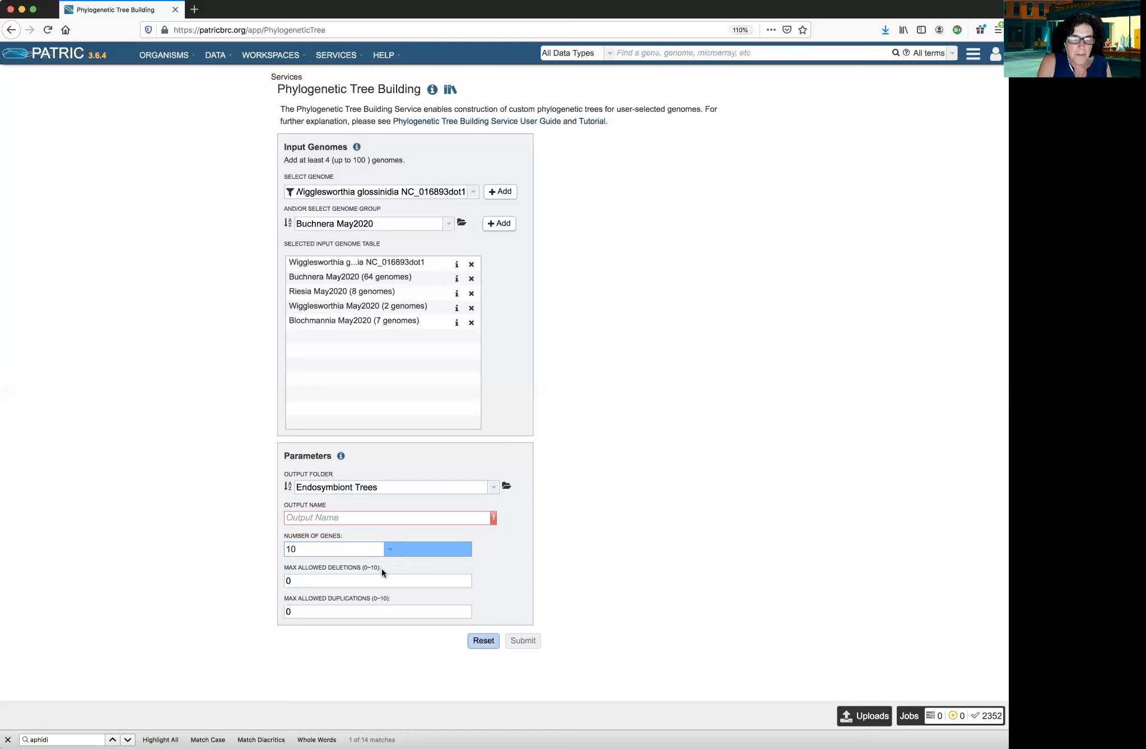
{"action": "left_click", "coordinate": [292, 580]}
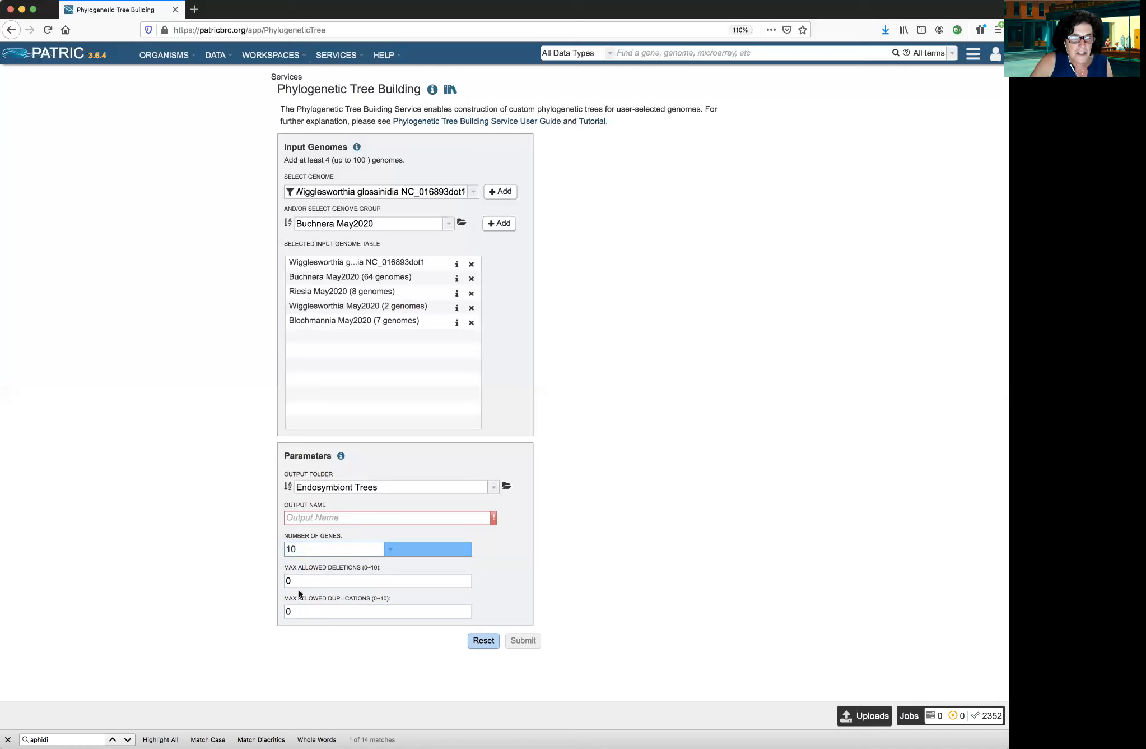
Name the job output "Endosymbionts_May2020_10_0_0"
{"action": "left_click", "coordinate": [387, 517]}
{"action": "type", "text": "E"}
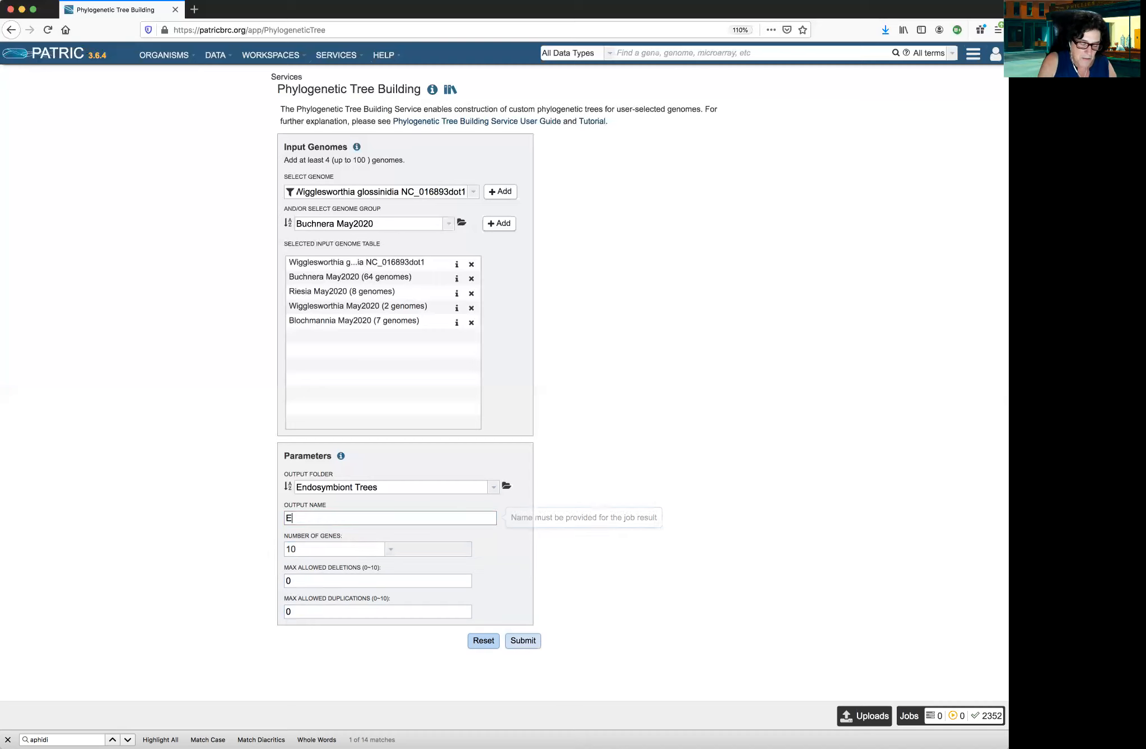
{"action": "type", "text": "ndosymbi"}
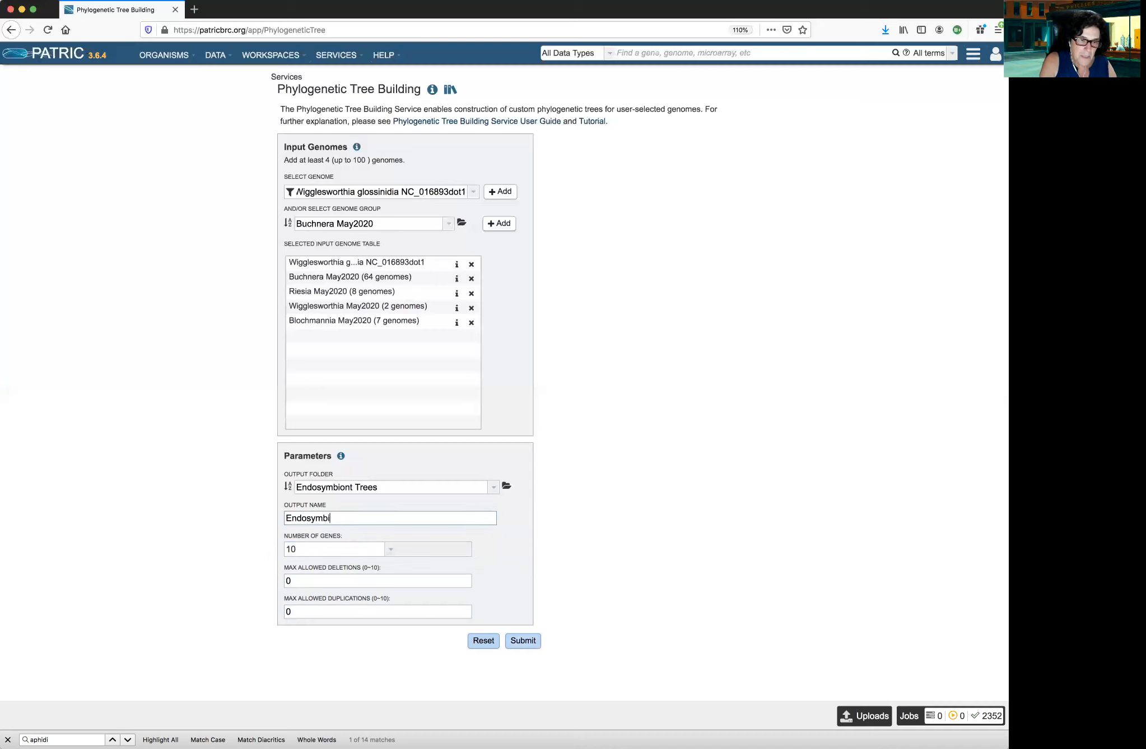
{"action": "type", "text": "onts_"}
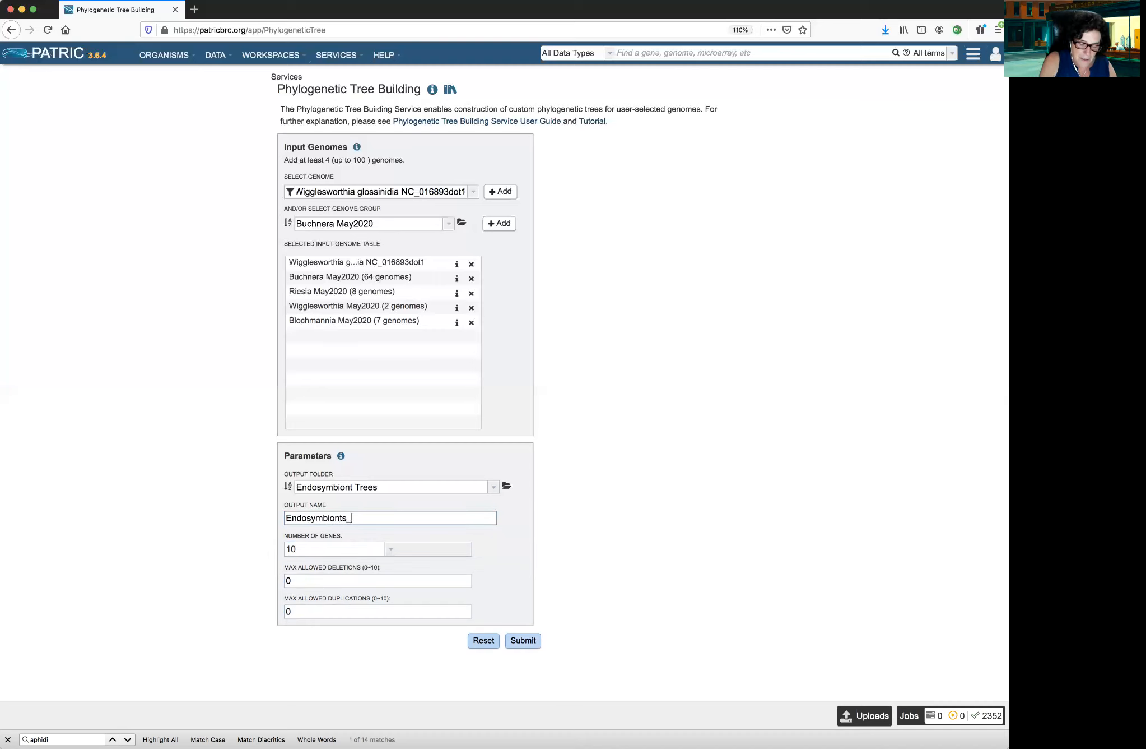
{"action": "type", "text": "May2020"}
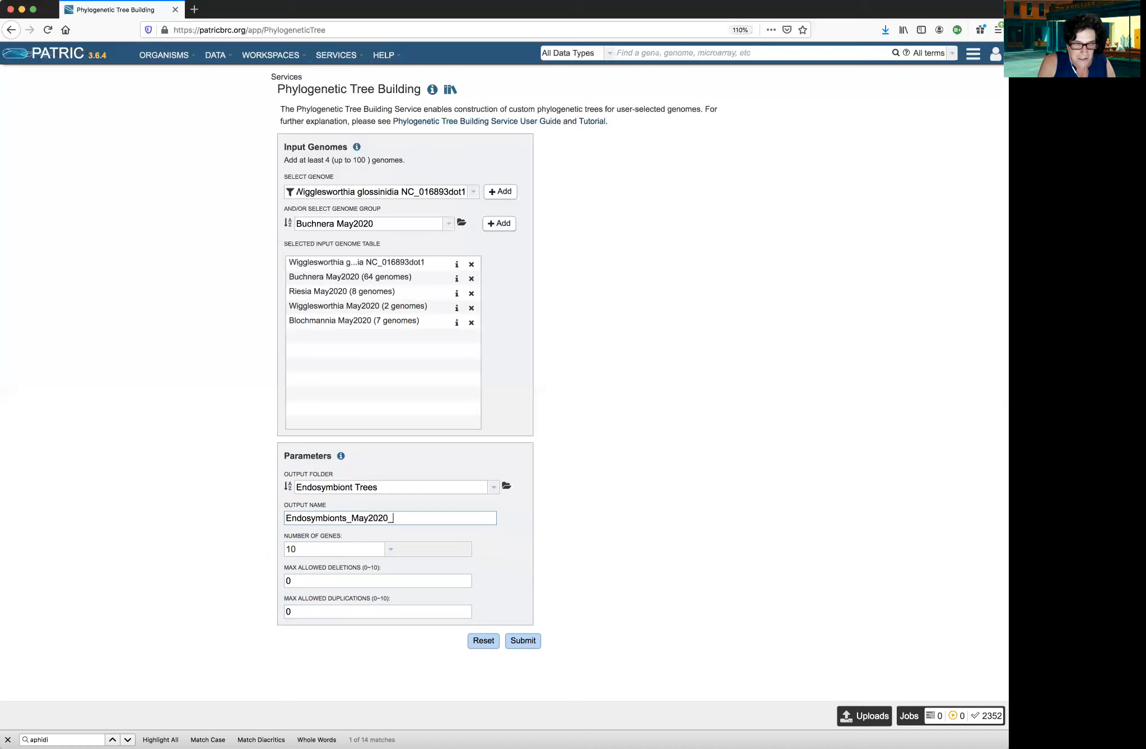
{"action": "type", "text": "_10"}
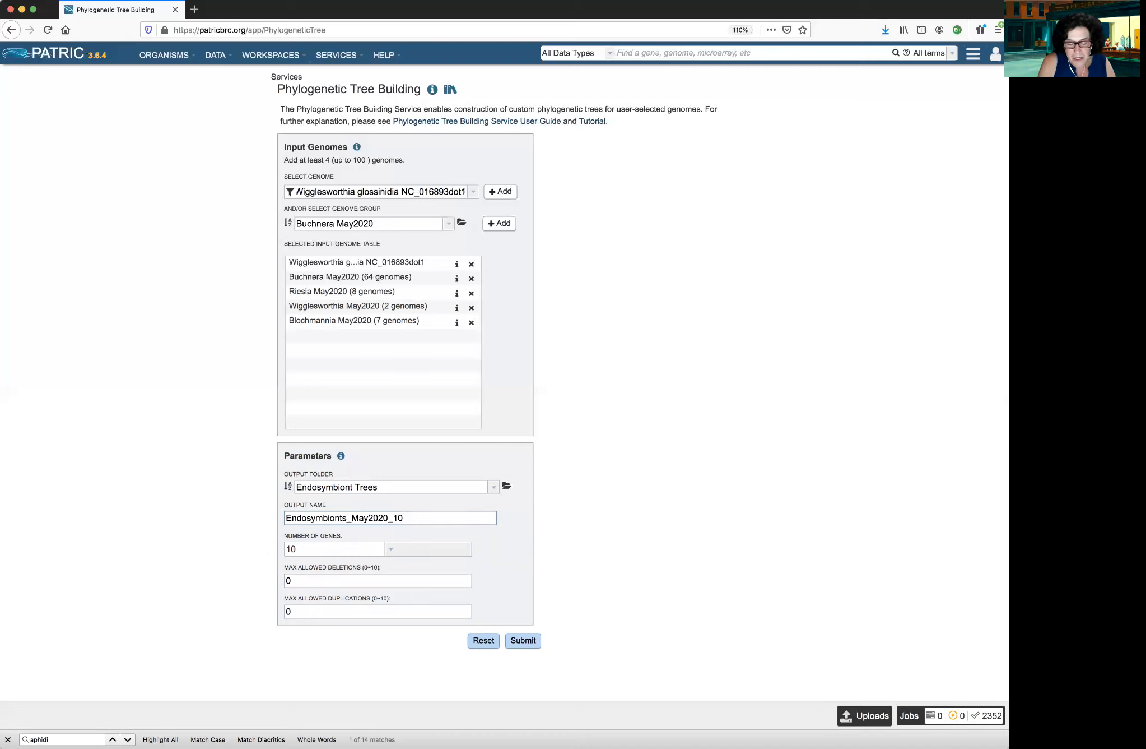
{"action": "type", "text": "_0"}
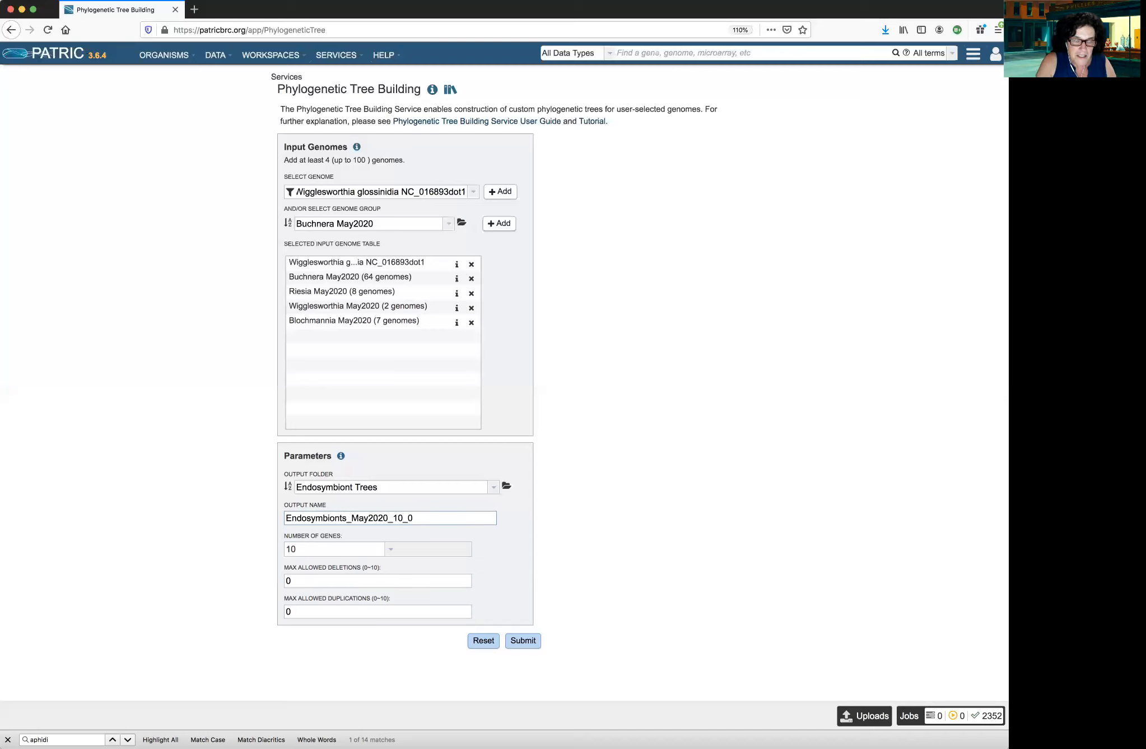
{"action": "type", "text": "_0"}
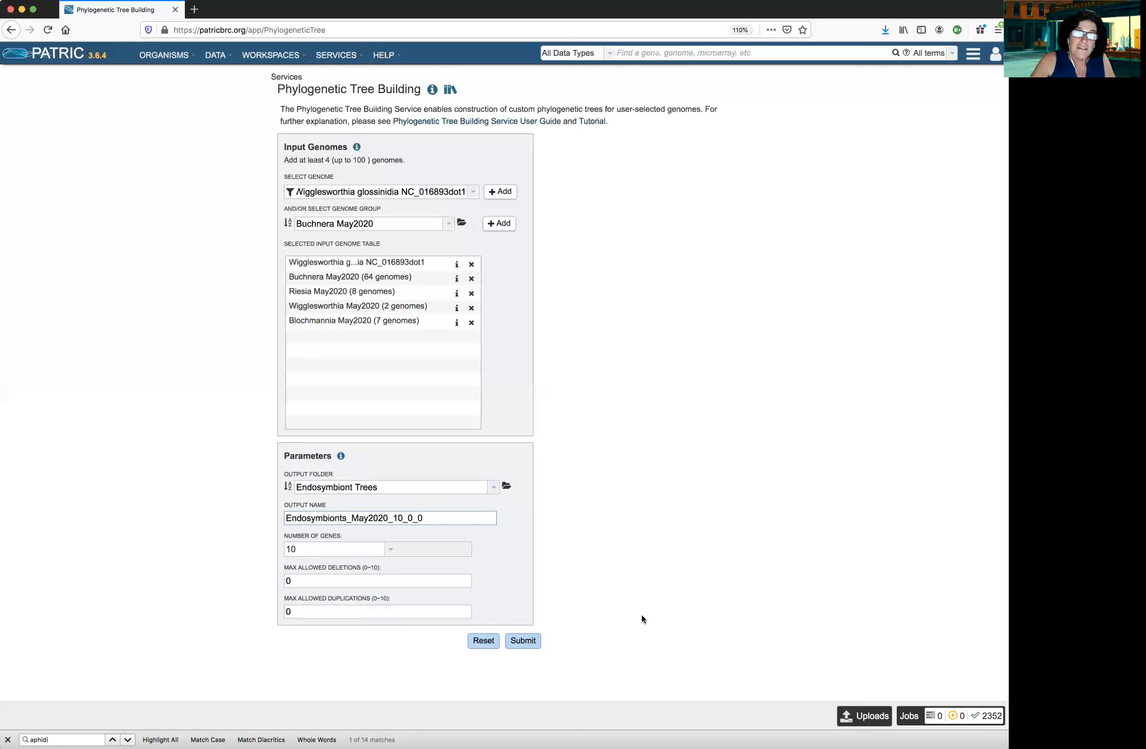
Submit the phylogenetic tree job and open the jobs list to check its progress
{"action": "left_click", "coordinate": [526, 645]}
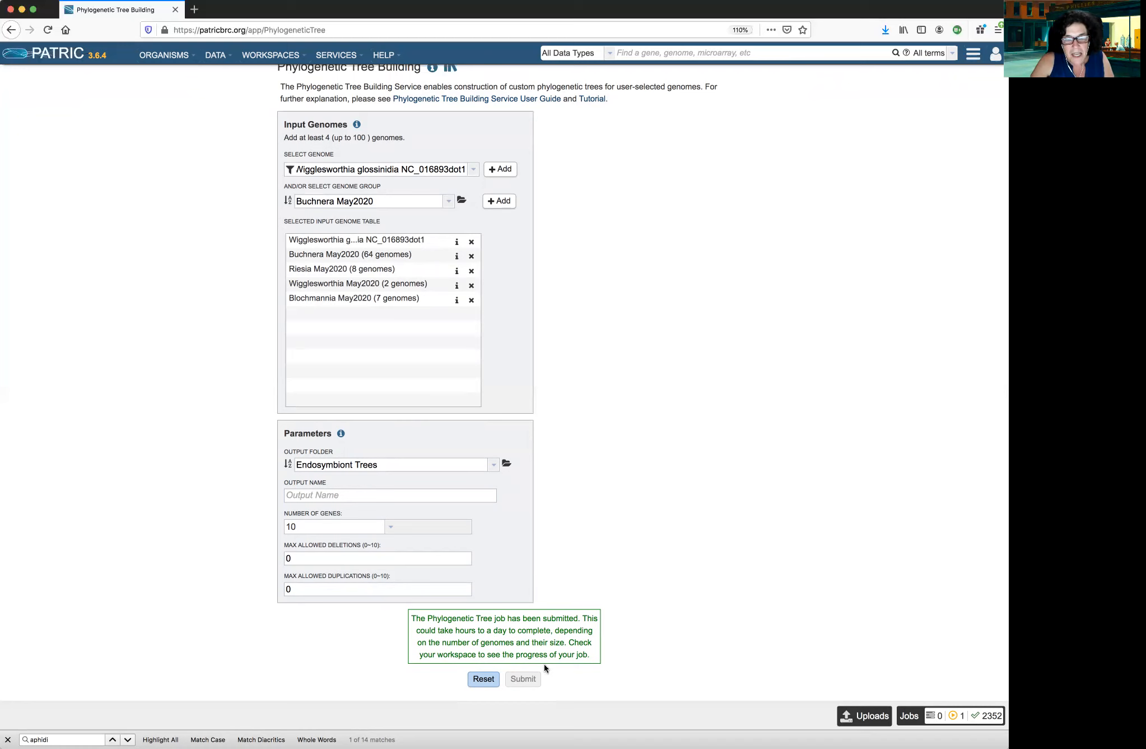
{"action": "left_click", "coordinate": [910, 716]}
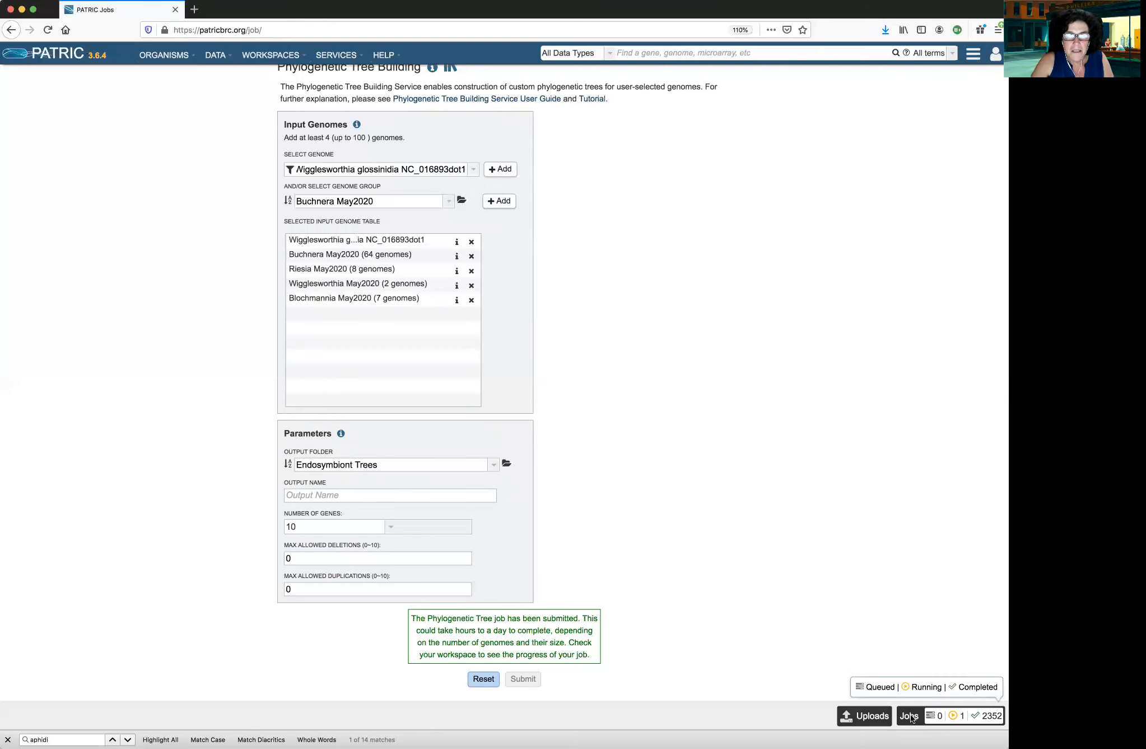